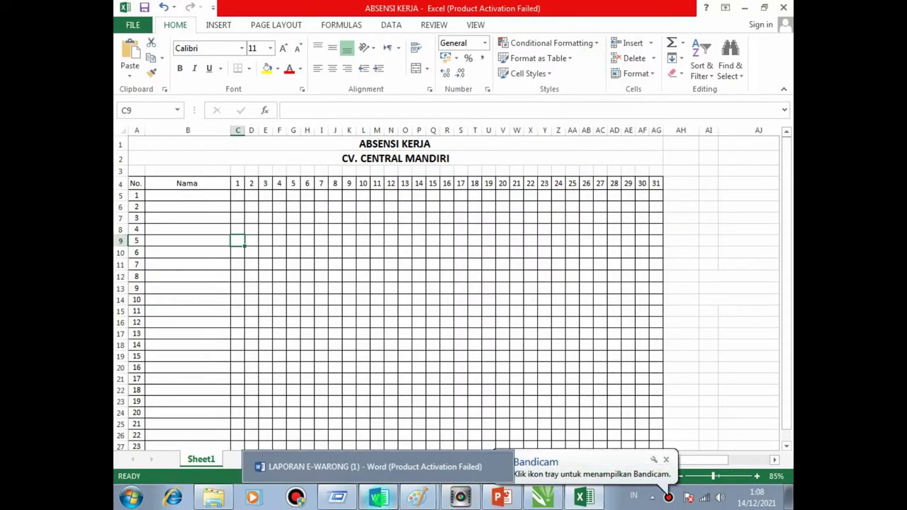
Minimize the report document and the attendance spreadsheet windows
{"action": "left_click", "coordinate": [378, 497]}
{"action": "scroll", "coordinate": [453, 283], "scroll_direction": "down", "scroll_amount": 3}
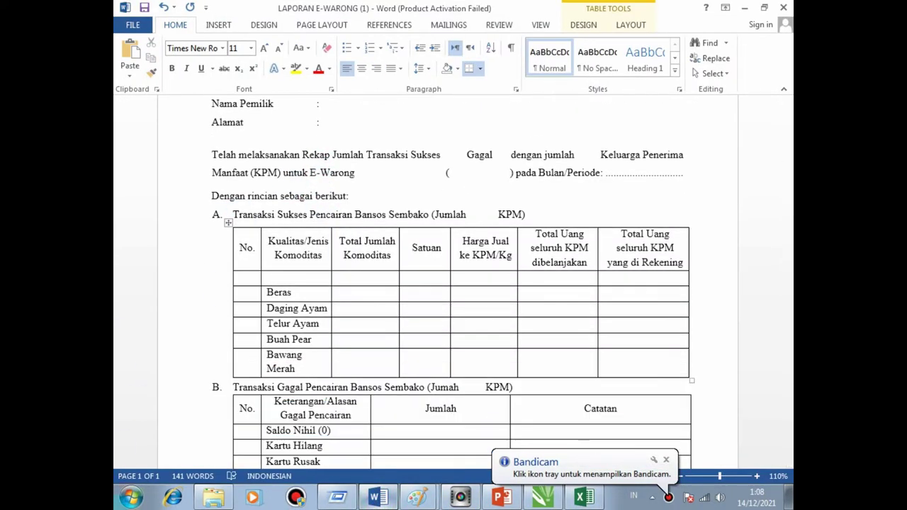
{"action": "left_click", "coordinate": [744, 8]}
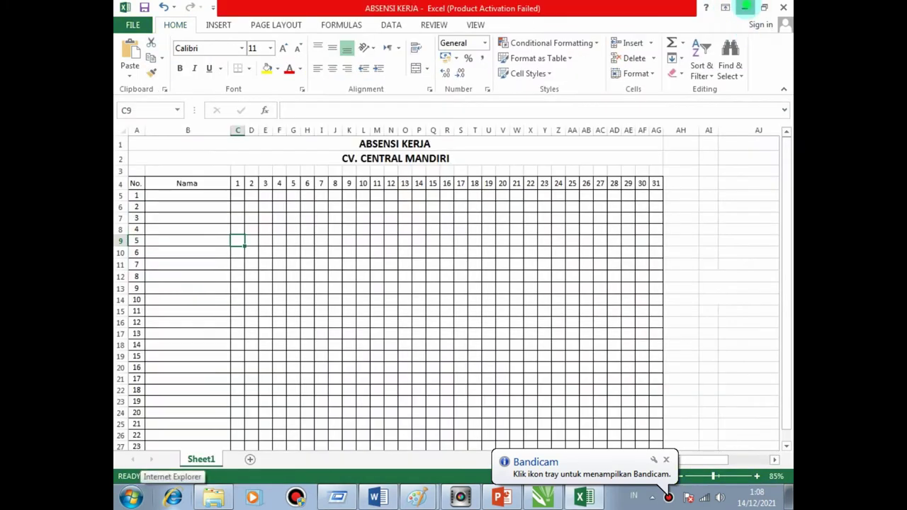
{"action": "left_click", "coordinate": [744, 7]}
Launch Word 2013 from Start > All Programs > Microsoft Office 2013
{"action": "left_click", "coordinate": [130, 497]}
{"action": "left_click", "coordinate": [156, 435]}
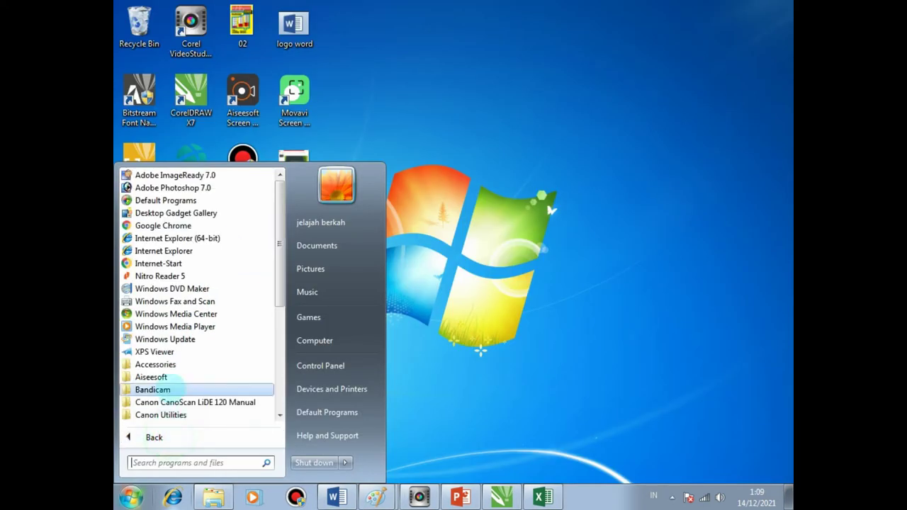
{"action": "scroll", "coordinate": [189, 408], "scroll_direction": "down", "scroll_amount": 2}
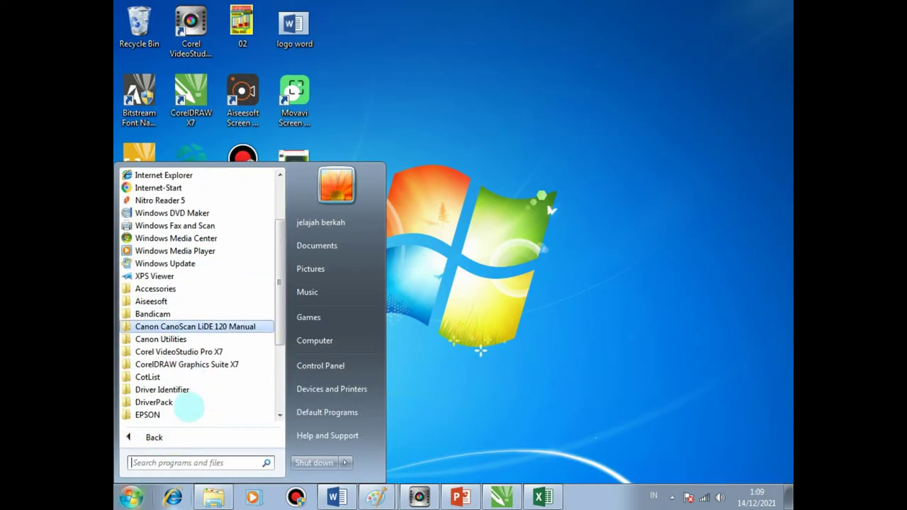
{"action": "scroll", "coordinate": [189, 397], "scroll_direction": "down", "scroll_amount": 1}
{"action": "scroll", "coordinate": [190, 390], "scroll_direction": "down", "scroll_amount": 1}
{"action": "left_click", "coordinate": [202, 389]}
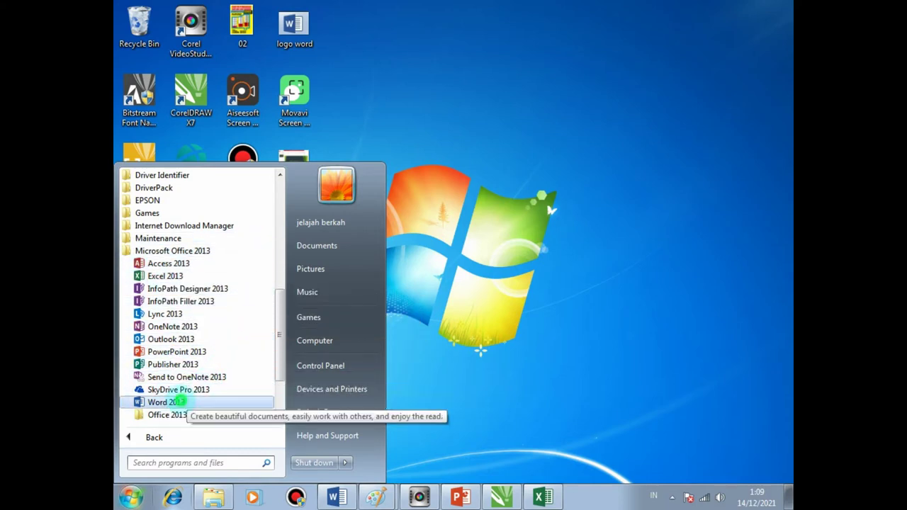
{"action": "left_click", "coordinate": [170, 402]}
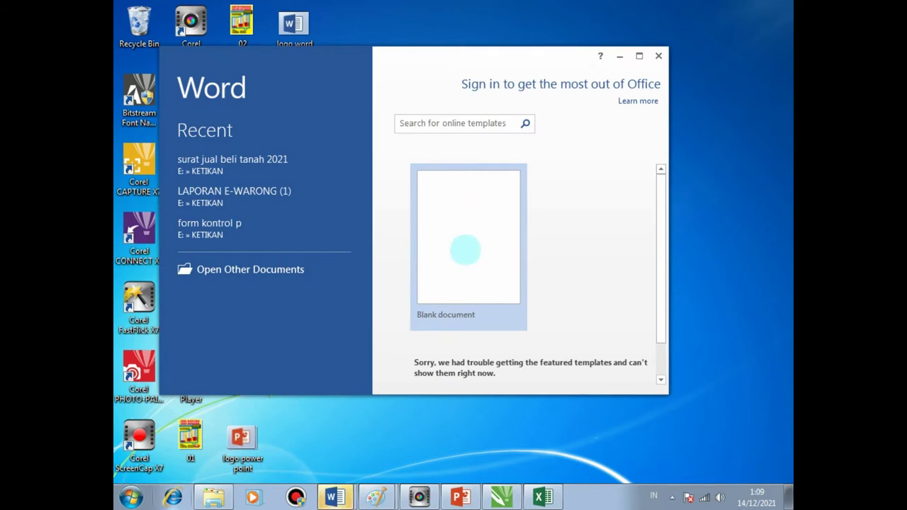
Create a maximized blank document, glancing at the File backstage before returning to the page
{"action": "left_click", "coordinate": [463, 248]}
{"action": "left_click", "coordinate": [637, 55]}
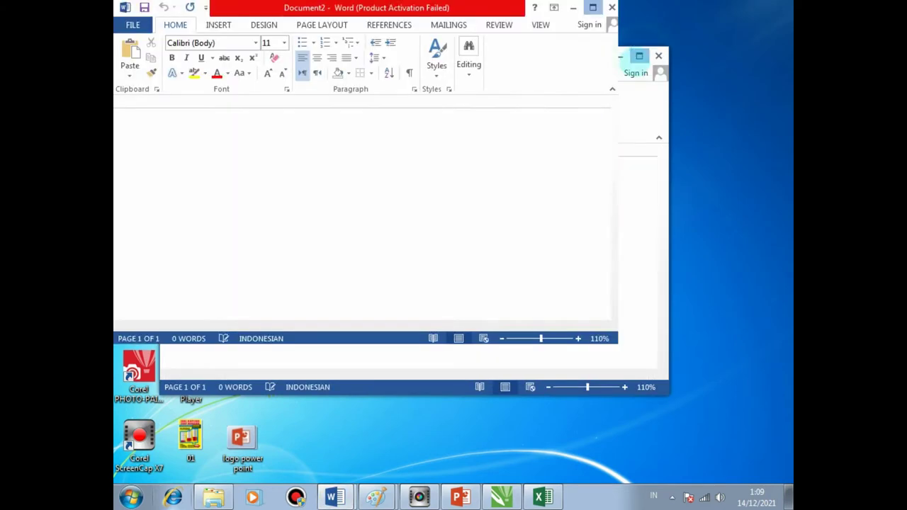
{"action": "left_click", "coordinate": [132, 24]}
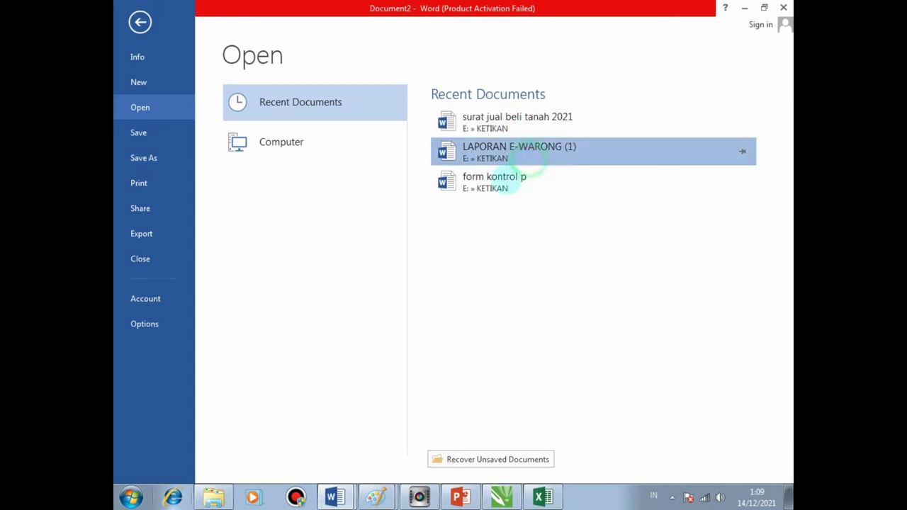
{"action": "key", "text": "Escape"}
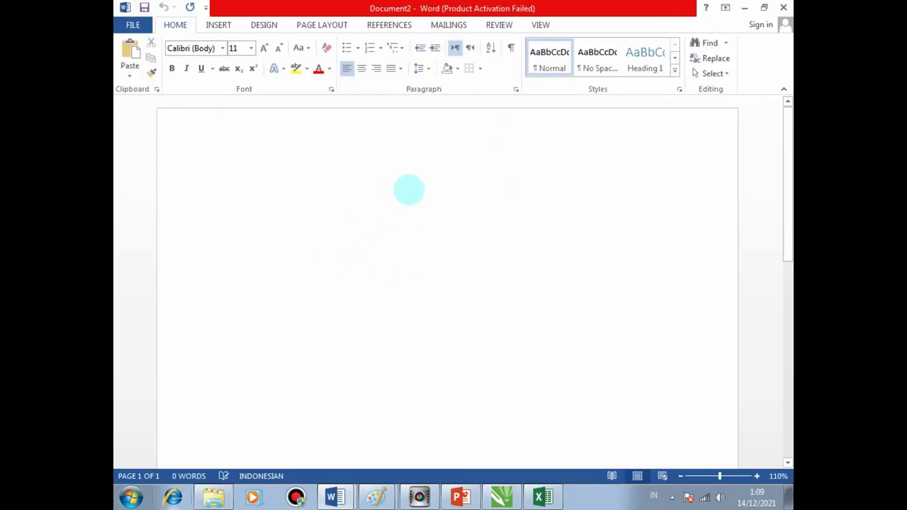
{"action": "scroll", "coordinate": [414, 216], "scroll_direction": "down", "scroll_amount": 1}
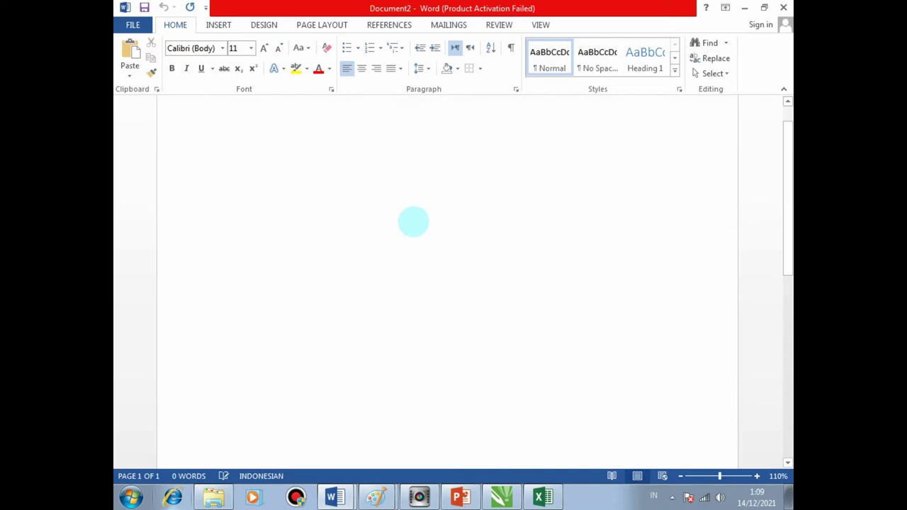
Switch to the ABSENSI KERJA workbook, select cell P11, and briefly browse All Programs
{"action": "left_click", "coordinate": [543, 498]}
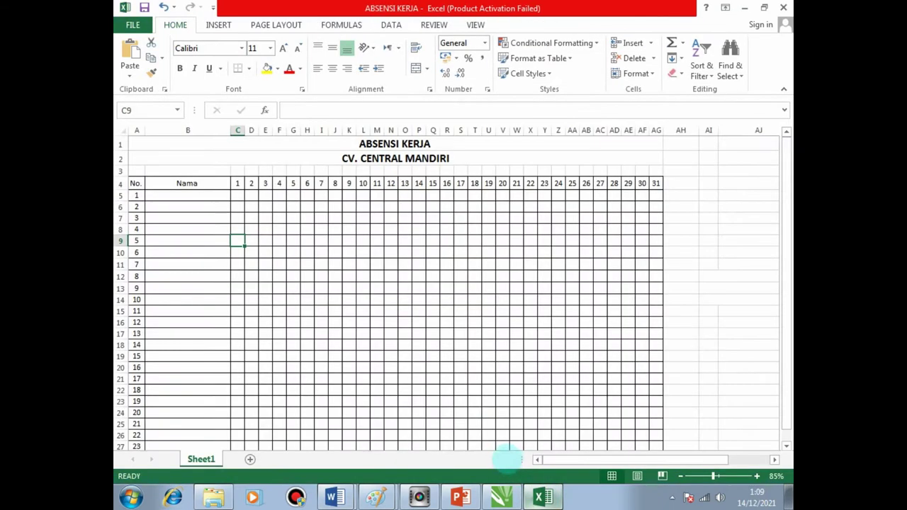
{"action": "left_click", "coordinate": [418, 264]}
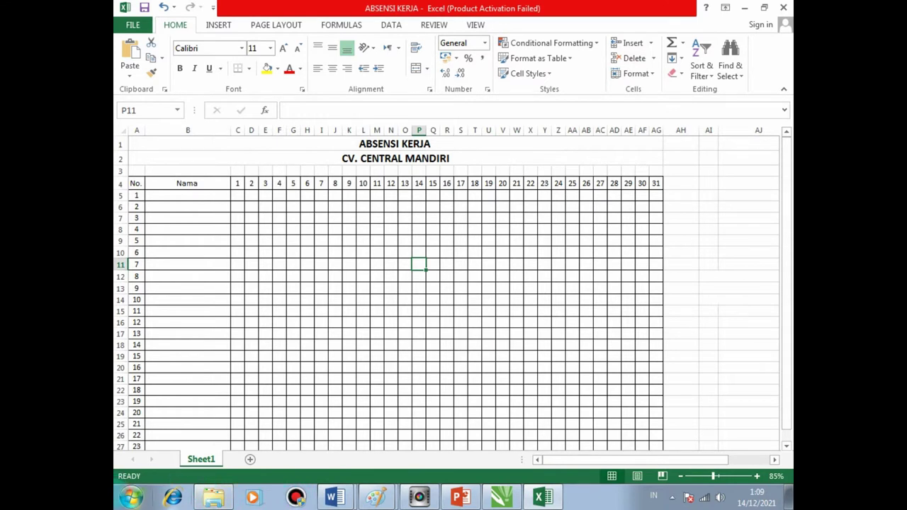
{"action": "left_click", "coordinate": [130, 498]}
{"action": "left_click", "coordinate": [166, 437]}
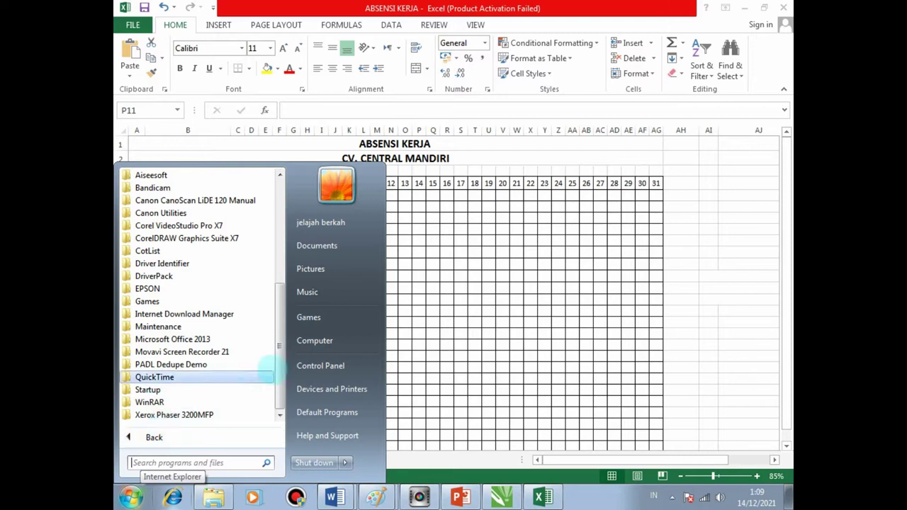
{"action": "left_click_drag", "start_coordinate": [278, 347], "coordinate": [278, 305]}
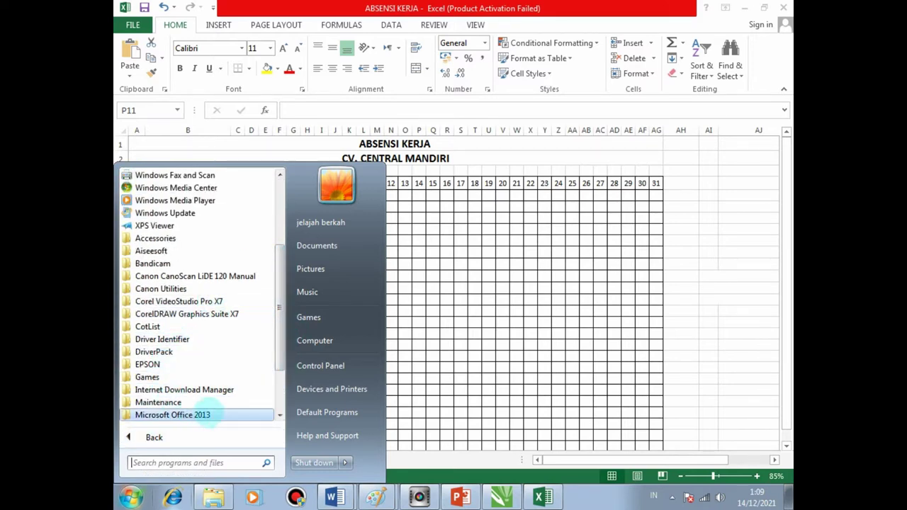
{"action": "left_click", "coordinate": [461, 220]}
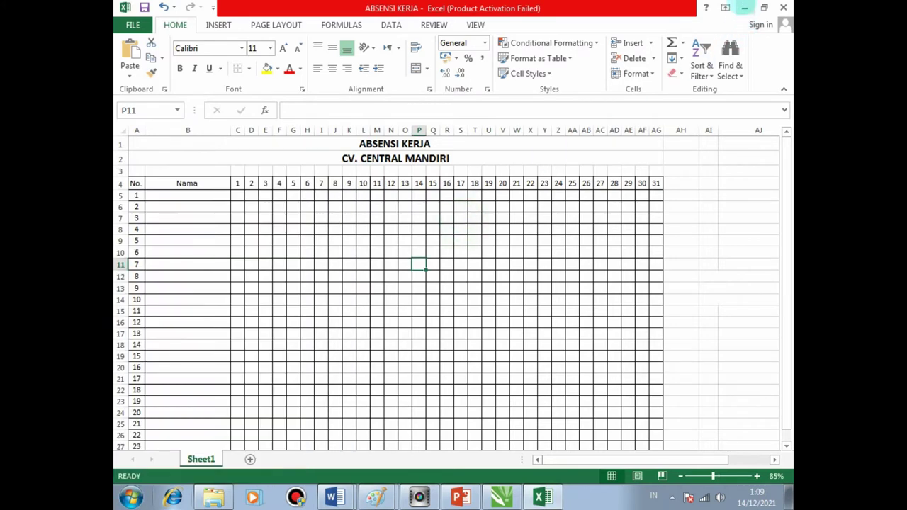
Minimize Excel and Word to reveal the desktop, then reopen the All Programs list
{"action": "left_click", "coordinate": [744, 7]}
{"action": "left_click", "coordinate": [744, 7]}
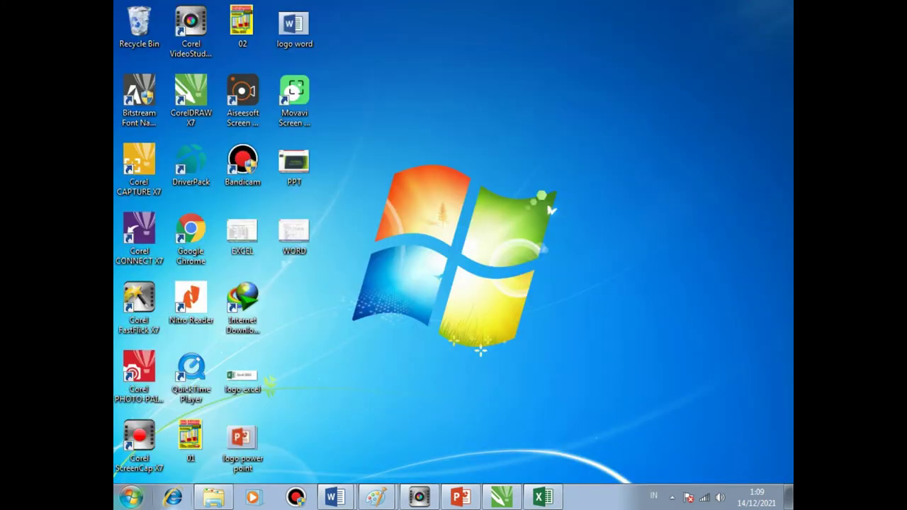
{"action": "left_click", "coordinate": [131, 497]}
{"action": "left_click", "coordinate": [187, 433]}
{"action": "scroll", "coordinate": [191, 397], "scroll_direction": "down", "scroll_amount": 2}
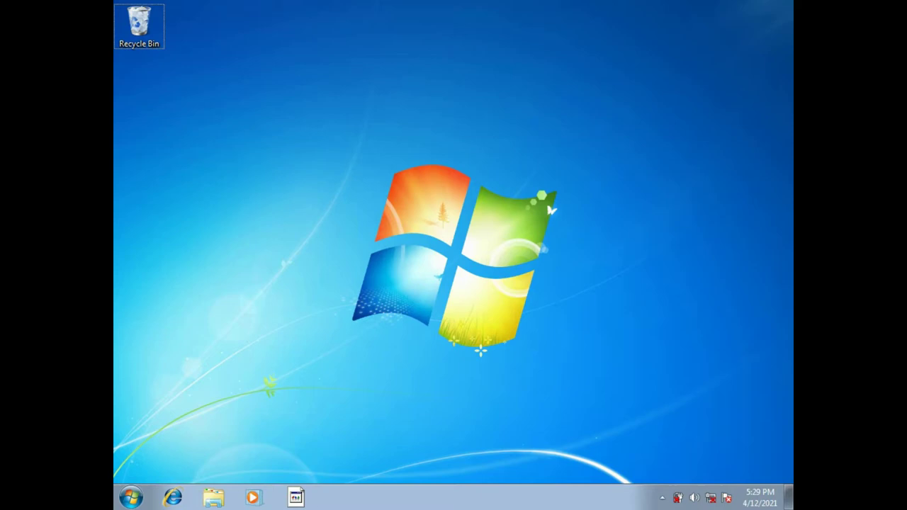
Look through the Start menu's All Programs list, then close the Start menu
{"action": "left_click", "coordinate": [295, 497]}
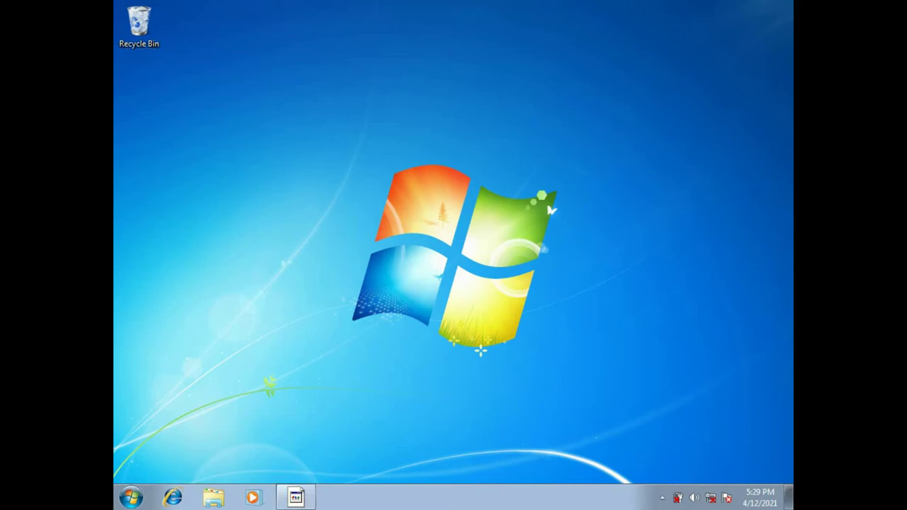
{"action": "key", "text": "super"}
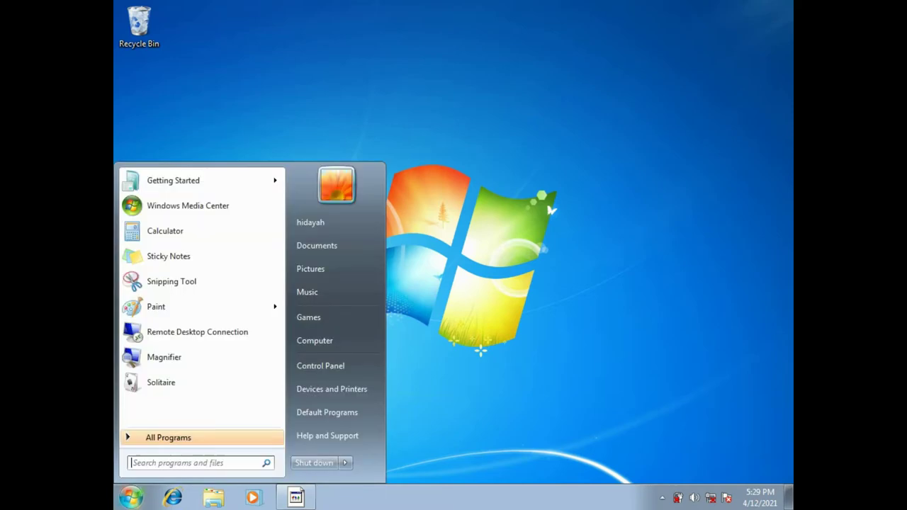
{"action": "left_click", "coordinate": [168, 437]}
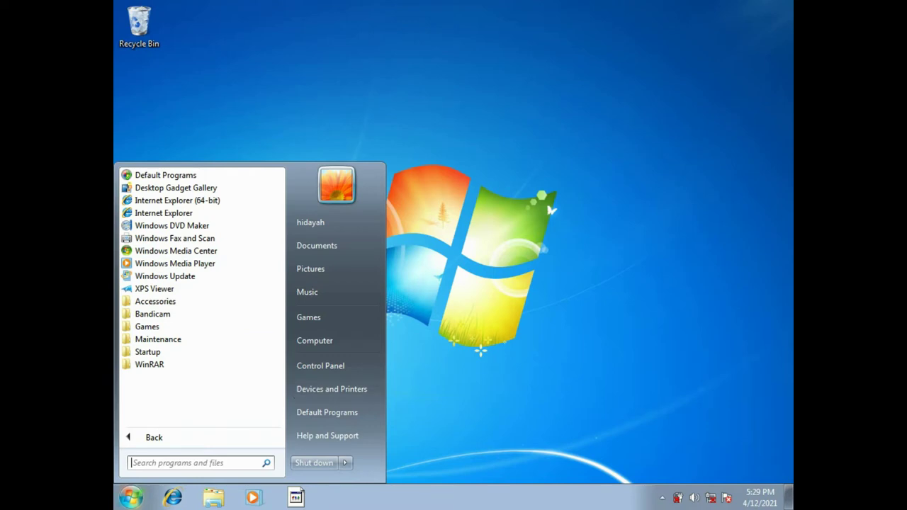
{"action": "key", "text": "Escape"}
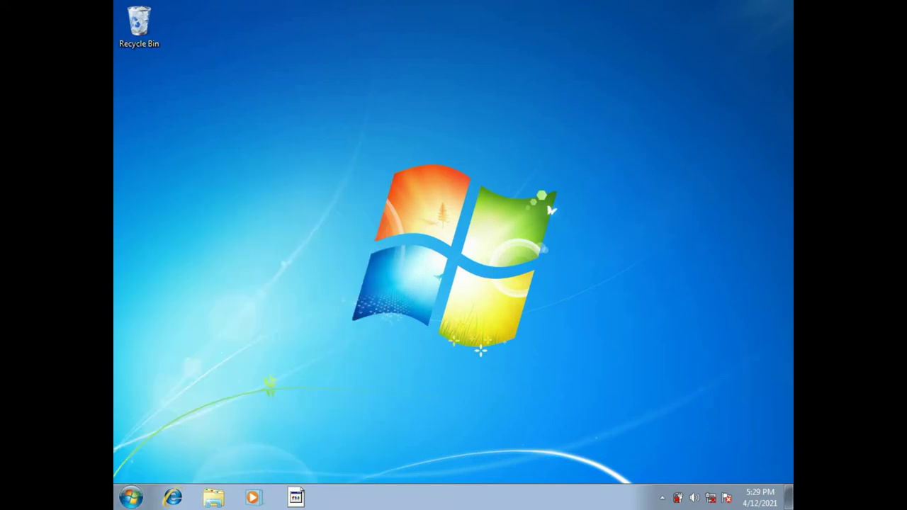
Open Windows Explorer and browse New Volume (E:) > Office 2013 > Office 2013
{"action": "left_click", "coordinate": [213, 498]}
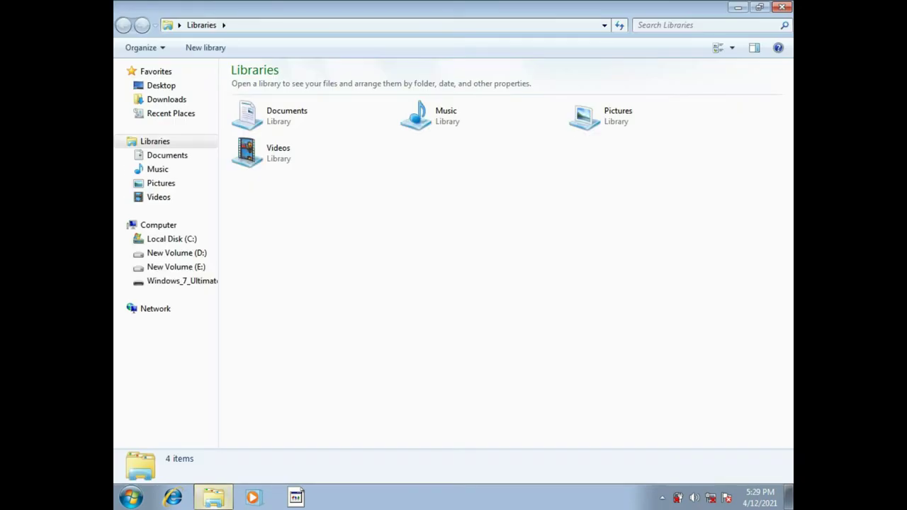
{"action": "left_click", "coordinate": [176, 266]}
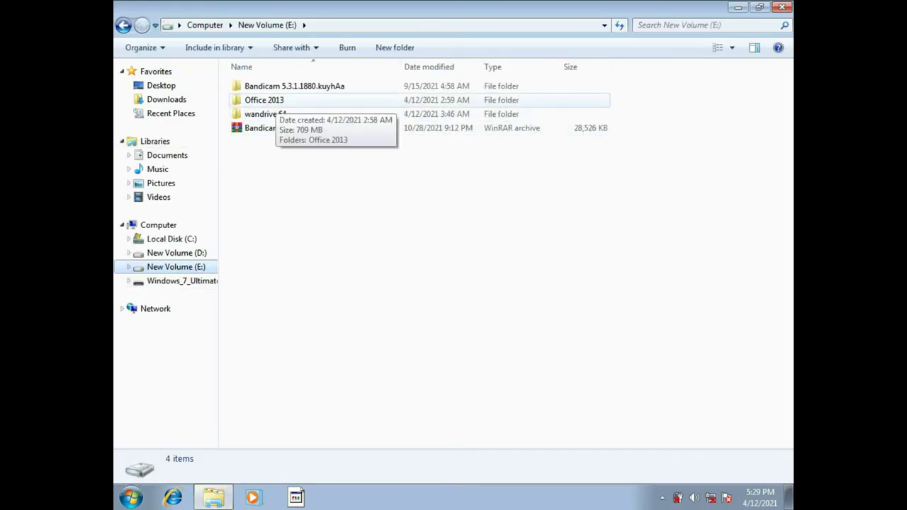
{"action": "double_click", "coordinate": [263, 100]}
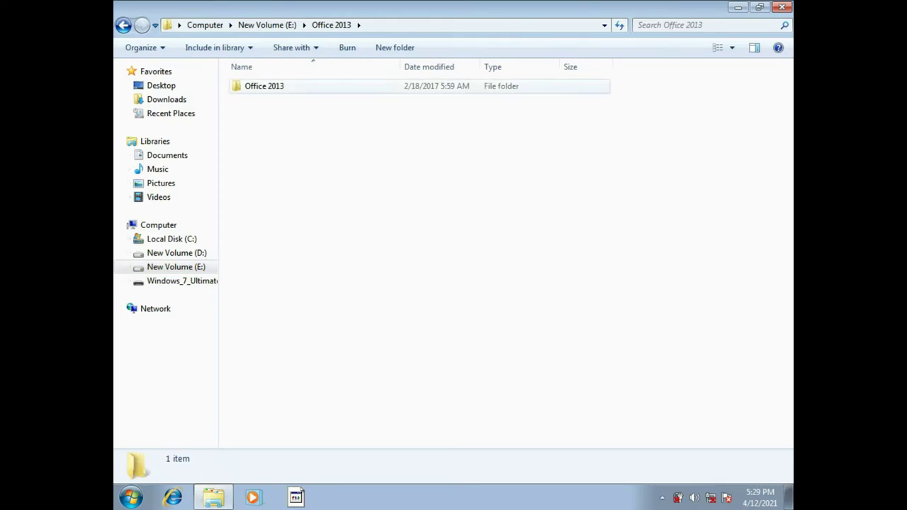
{"action": "double_click", "coordinate": [264, 85]}
{"action": "scroll", "coordinate": [284, 287], "scroll_direction": "down", "scroll_amount": 2}
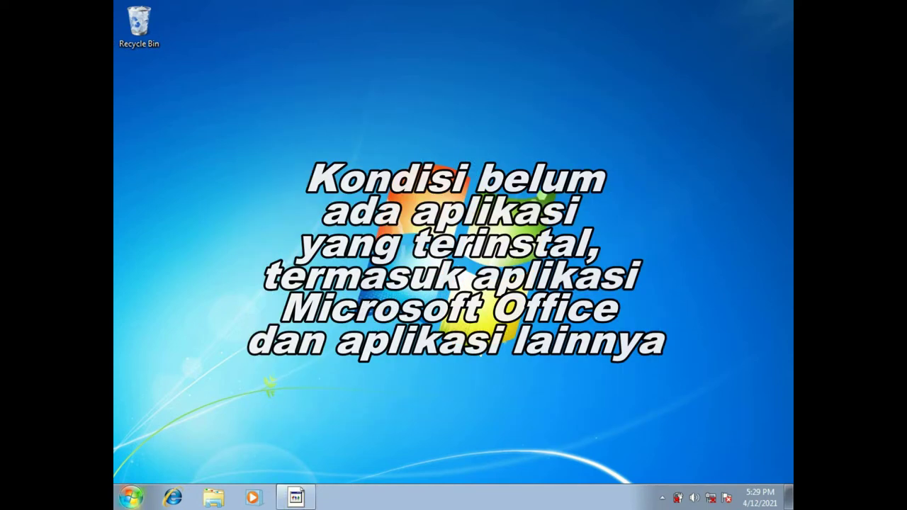
Reopen Windows Explorer on New Volume (E:) after checking the Start menu's program list
{"action": "key", "text": "super"}
{"action": "left_click", "coordinate": [168, 437]}
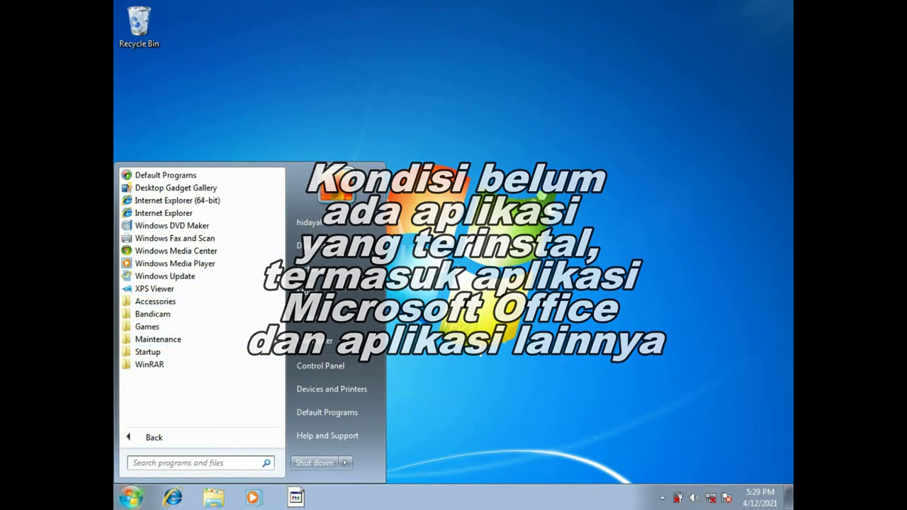
{"action": "key", "text": "Escape"}
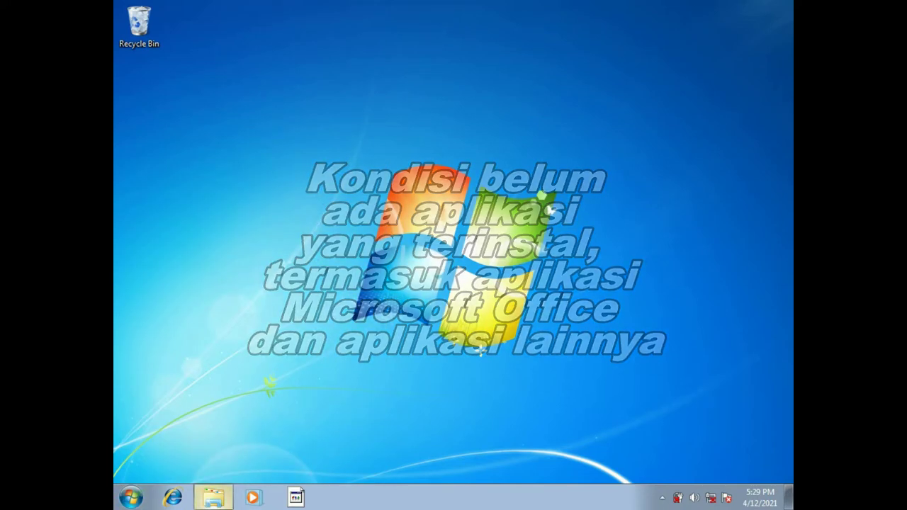
{"action": "left_click", "coordinate": [213, 498]}
{"action": "left_click", "coordinate": [176, 267]}
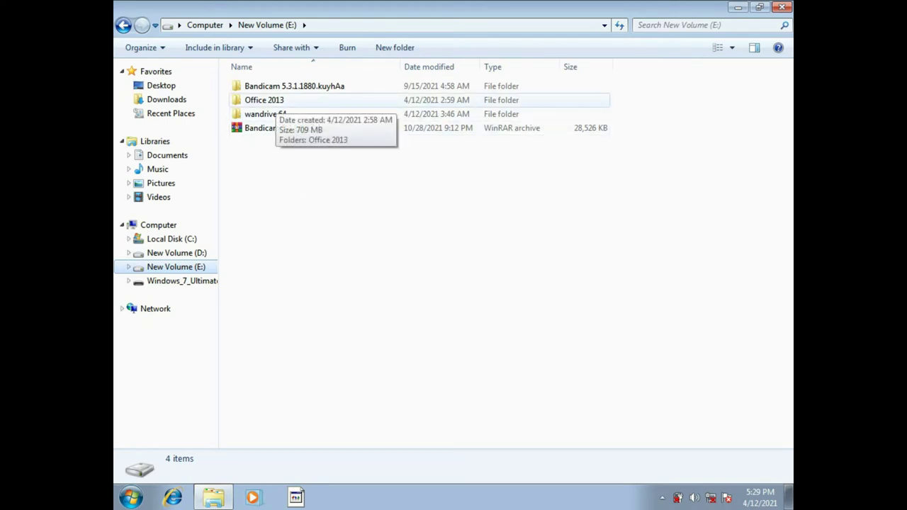
Browse into E:\Office 2013\Office 2013 and look through its files
{"action": "double_click", "coordinate": [265, 100]}
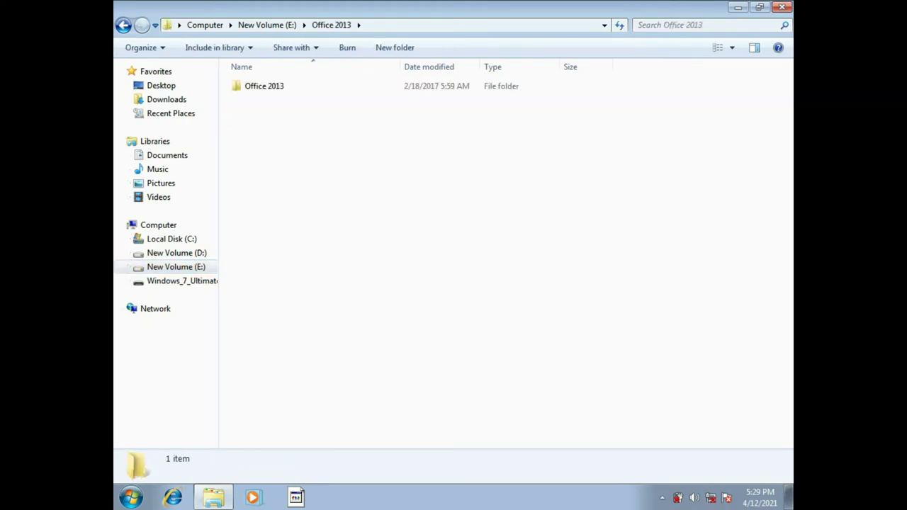
{"action": "double_click", "coordinate": [265, 86]}
{"action": "scroll", "coordinate": [425, 301], "scroll_direction": "down", "scroll_amount": 2}
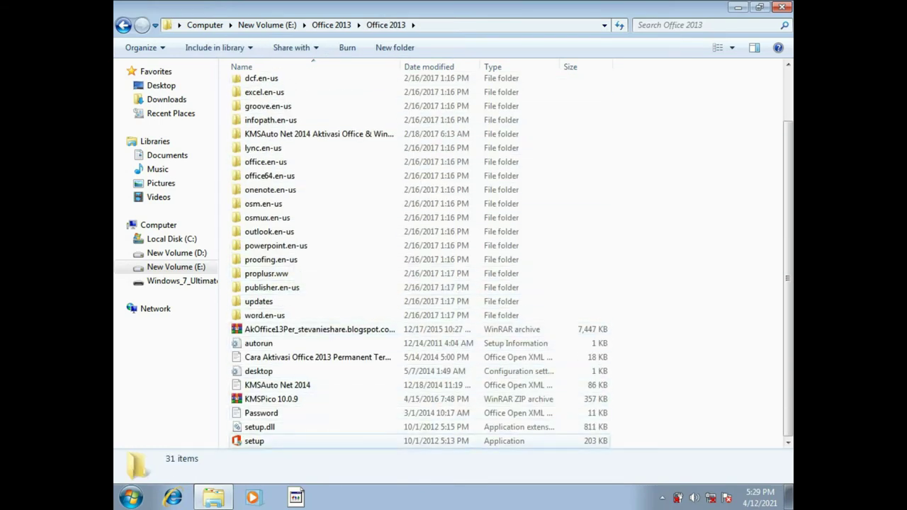
{"action": "key", "text": "BackSpace"}
{"action": "key", "text": "BackSpace"}
{"action": "double_click", "coordinate": [264, 100]}
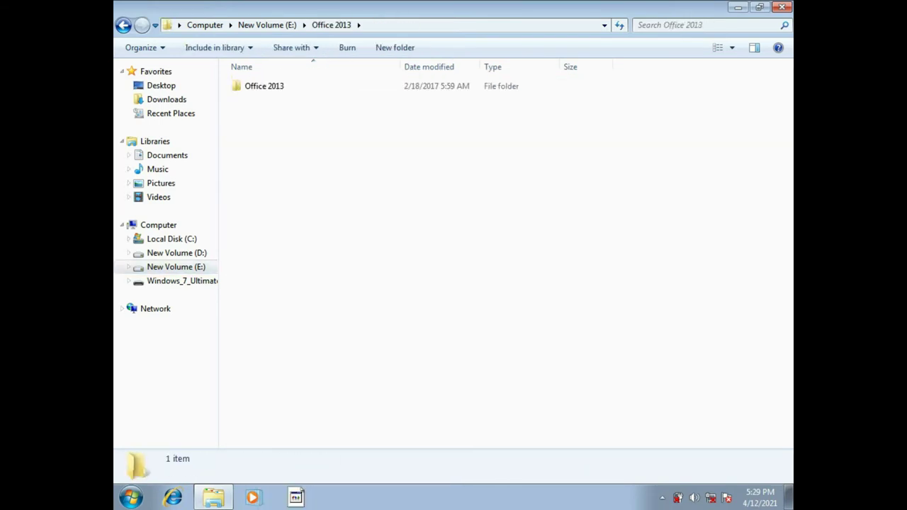
{"action": "double_click", "coordinate": [264, 86]}
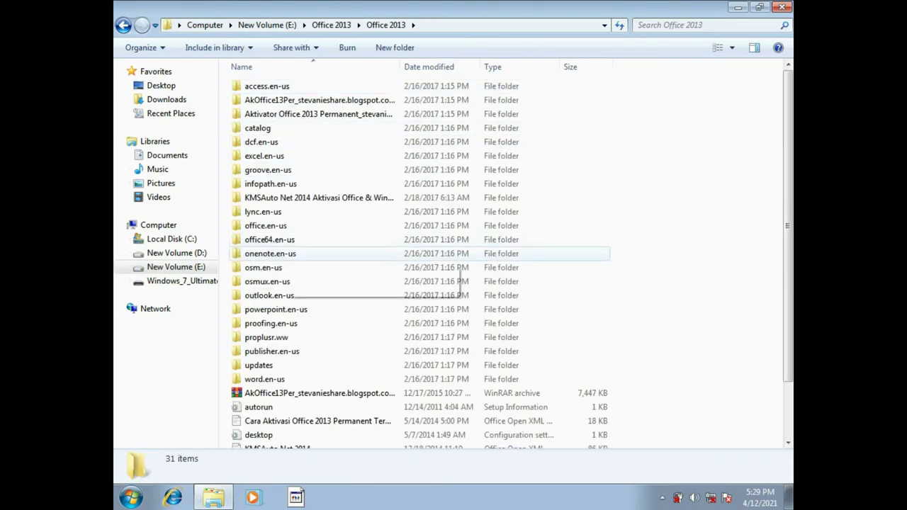
{"action": "scroll", "coordinate": [298, 270], "scroll_direction": "down", "scroll_amount": 2}
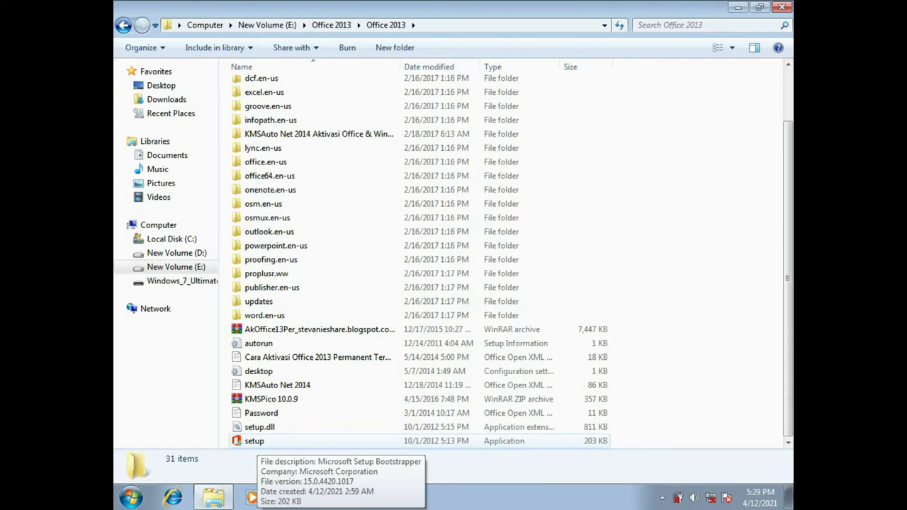
Select the setup application in the inner Office 2013 folder and run it
{"action": "left_click", "coordinate": [254, 440]}
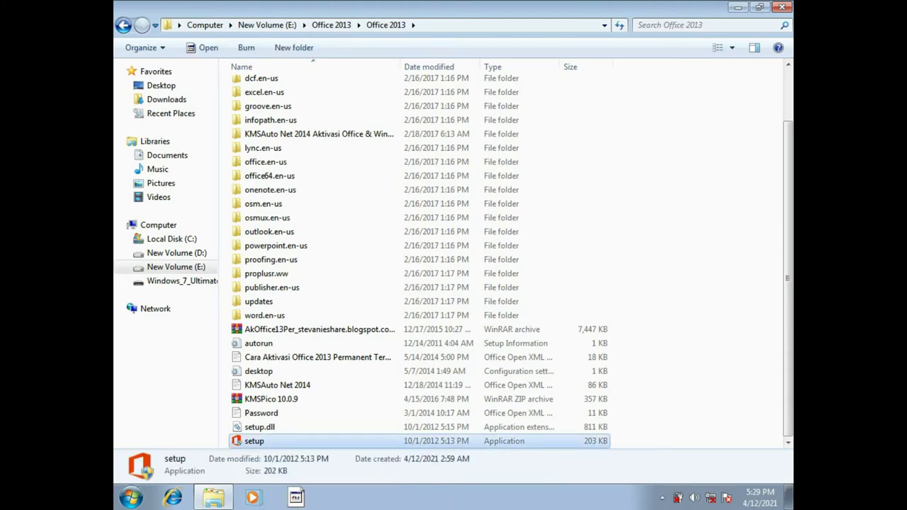
{"action": "left_click", "coordinate": [254, 440]}
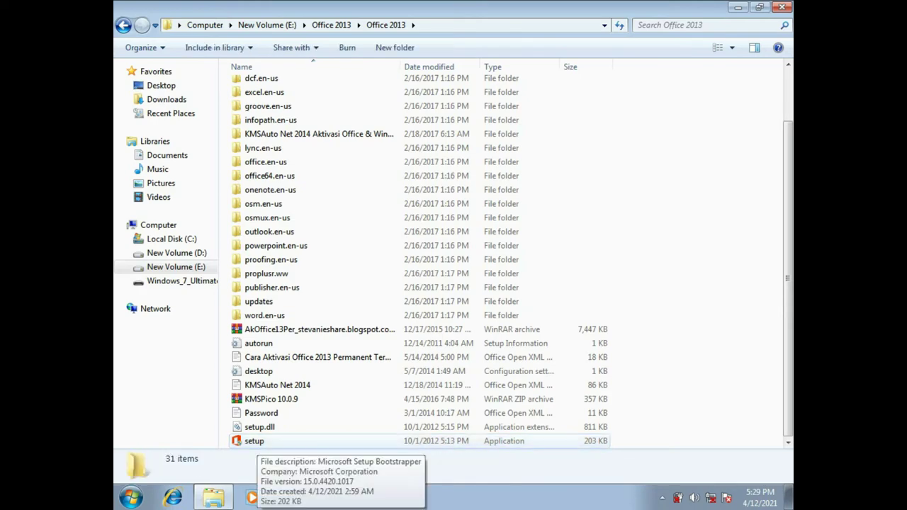
{"action": "key", "text": "BackSpace"}
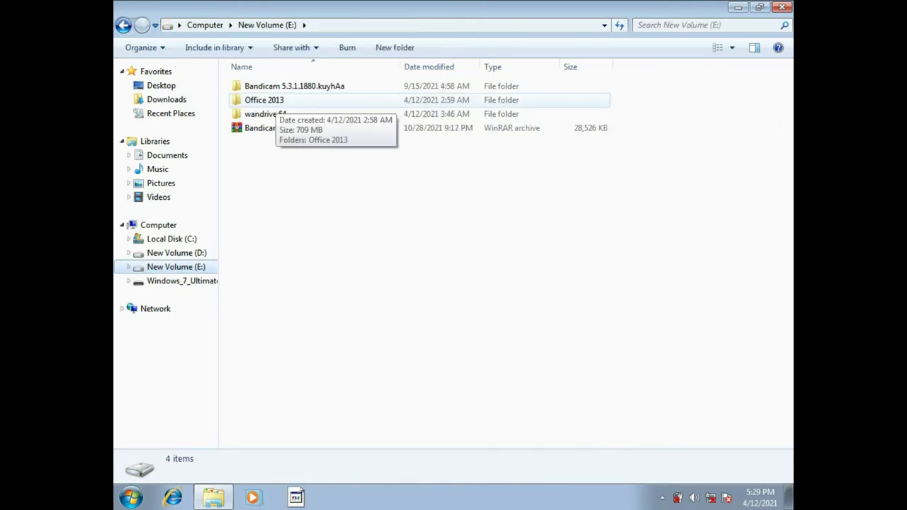
{"action": "double_click", "coordinate": [273, 100]}
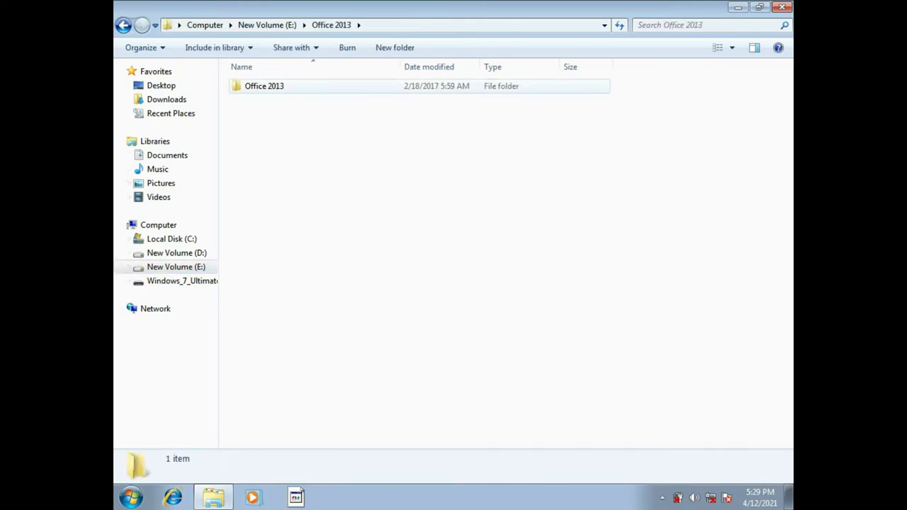
{"action": "double_click", "coordinate": [264, 85]}
{"action": "scroll", "coordinate": [460, 283], "scroll_direction": "down", "scroll_amount": 2}
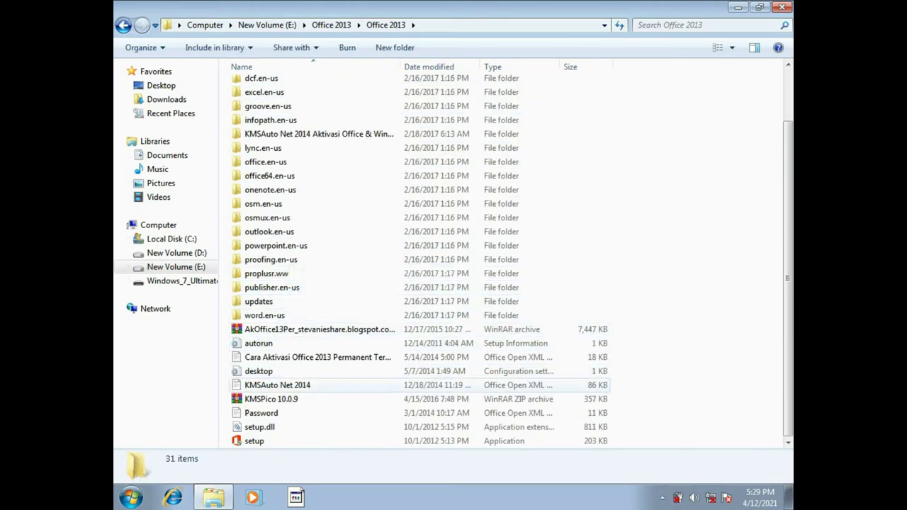
{"action": "left_click", "coordinate": [253, 441]}
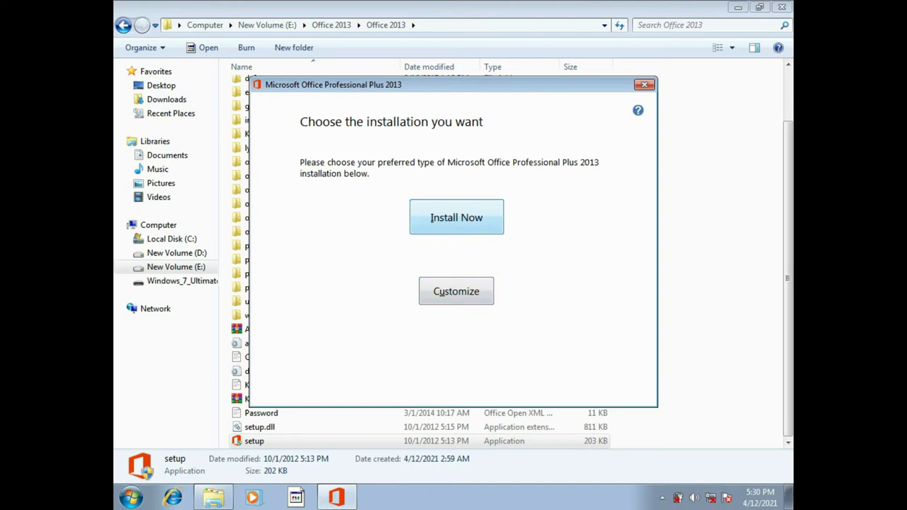
Install Office Professional Plus 2013 with Install Now and close the completed setup
{"action": "left_click", "coordinate": [456, 217]}
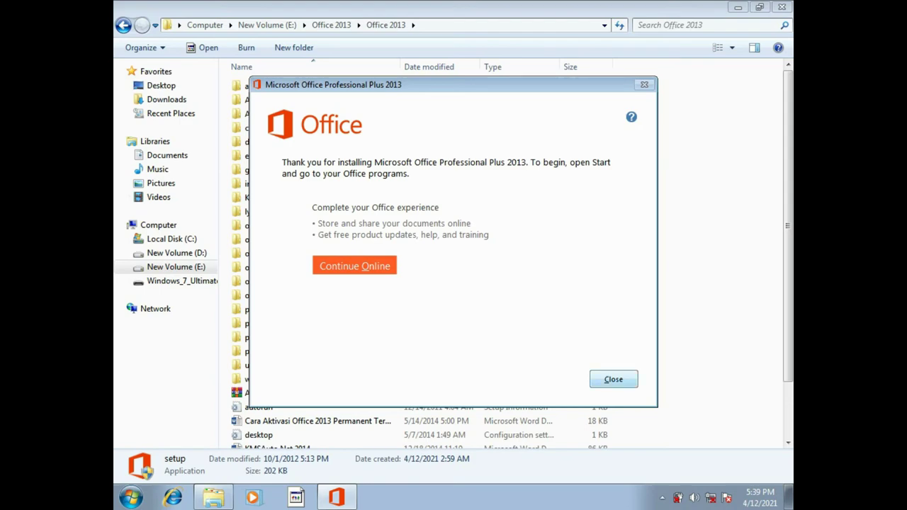
{"action": "key", "text": "Return"}
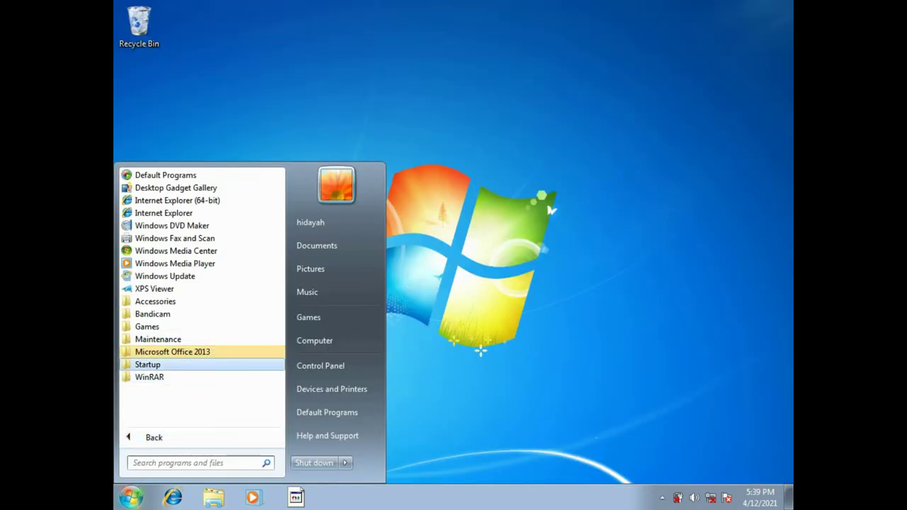
Expand the Microsoft Office 2013 group under Start > All Programs
{"action": "left_click", "coordinate": [172, 351]}
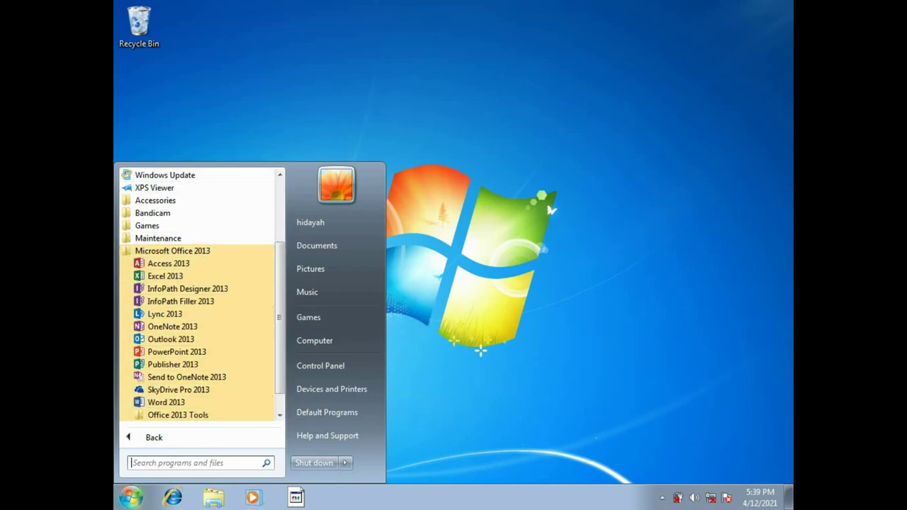
{"action": "left_click", "coordinate": [131, 496]}
{"action": "left_click", "coordinate": [130, 497]}
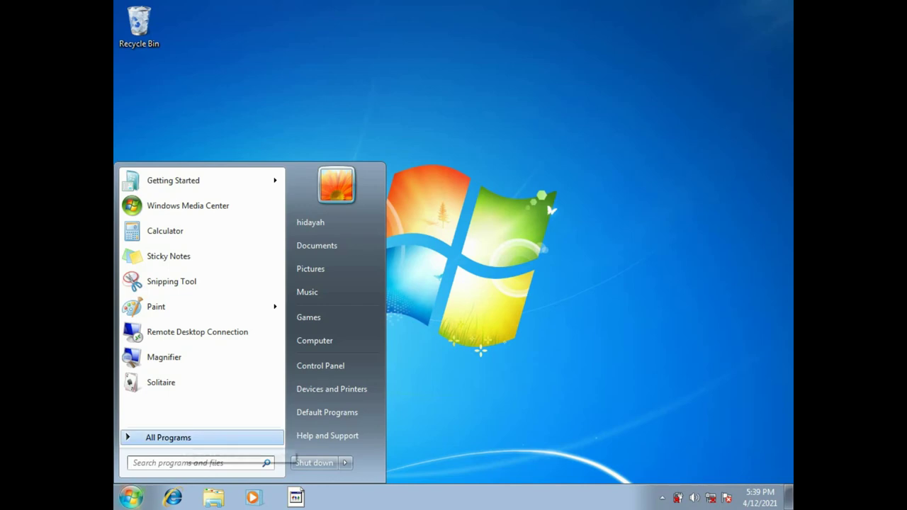
{"action": "left_click", "coordinate": [170, 437]}
{"action": "left_click", "coordinate": [172, 348]}
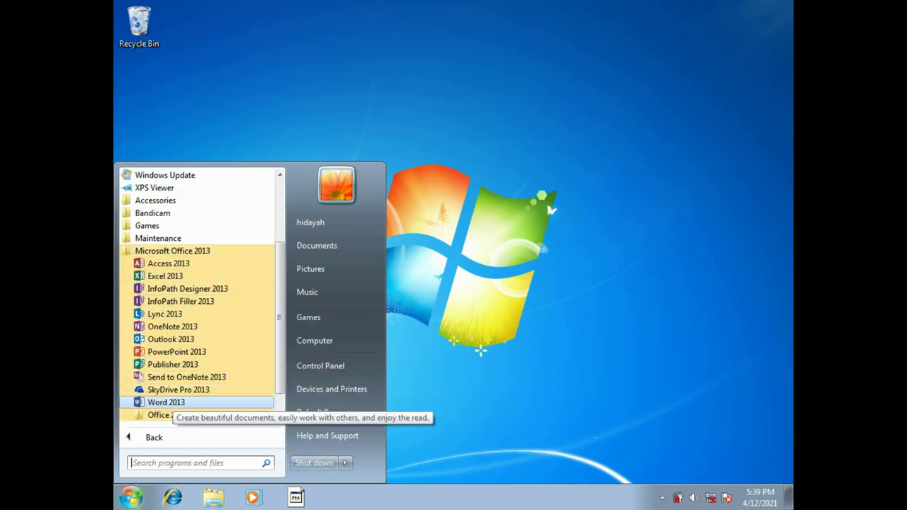
Send Word 2013, Excel 2013 and PowerPoint 2013 shortcuts to the desktop
{"action": "right_click", "coordinate": [173, 401]}
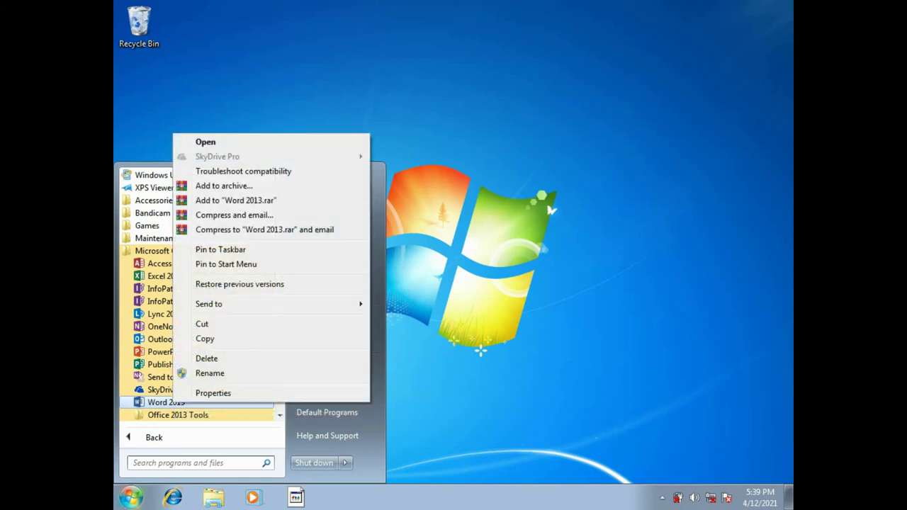
{"action": "left_click", "coordinate": [432, 318]}
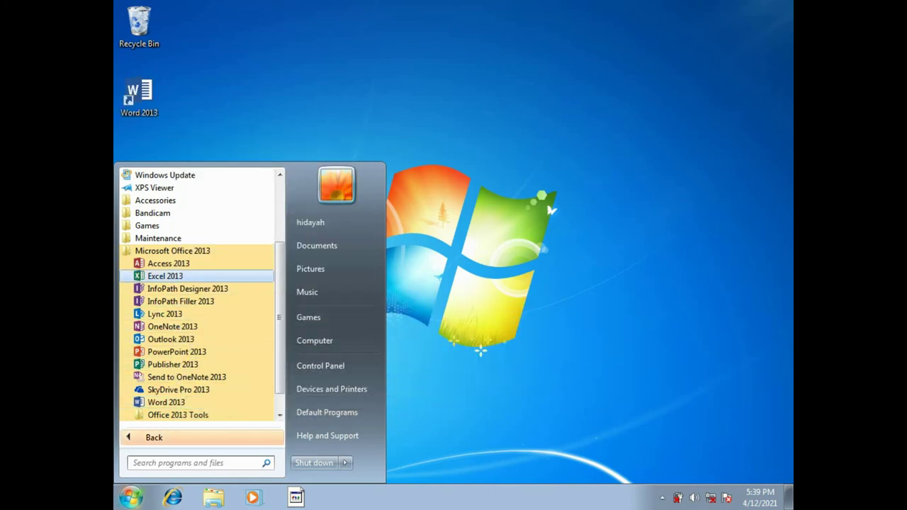
{"action": "right_click", "coordinate": [195, 275]}
{"action": "mouse_move", "coordinate": [231, 175]}
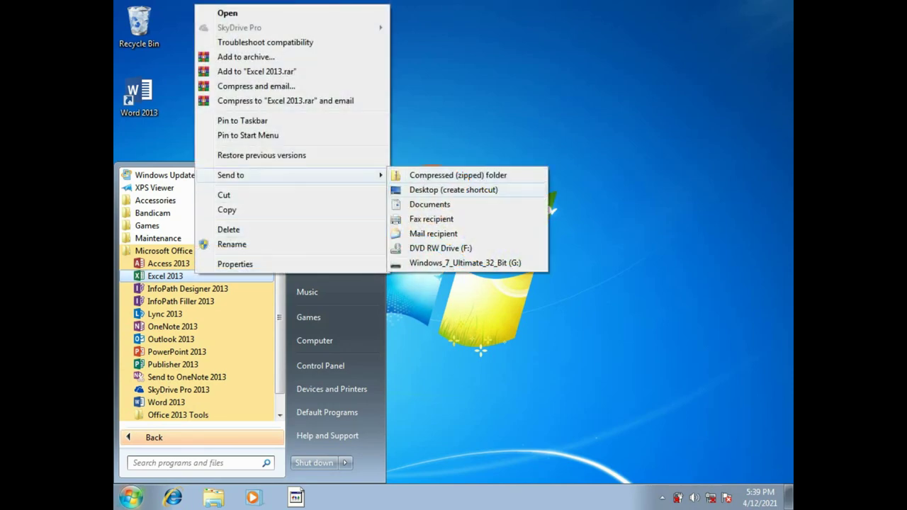
{"action": "left_click", "coordinate": [454, 190]}
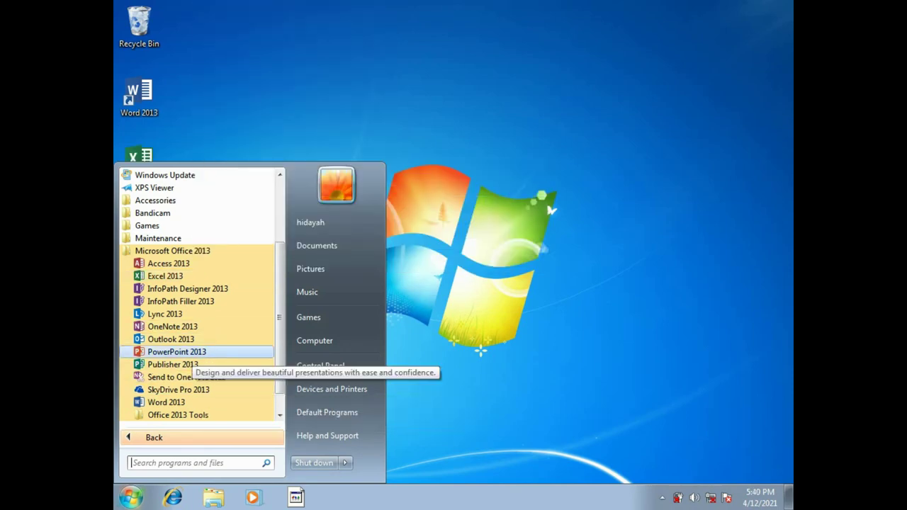
{"action": "right_click", "coordinate": [193, 352]}
{"action": "mouse_move", "coordinate": [305, 252]}
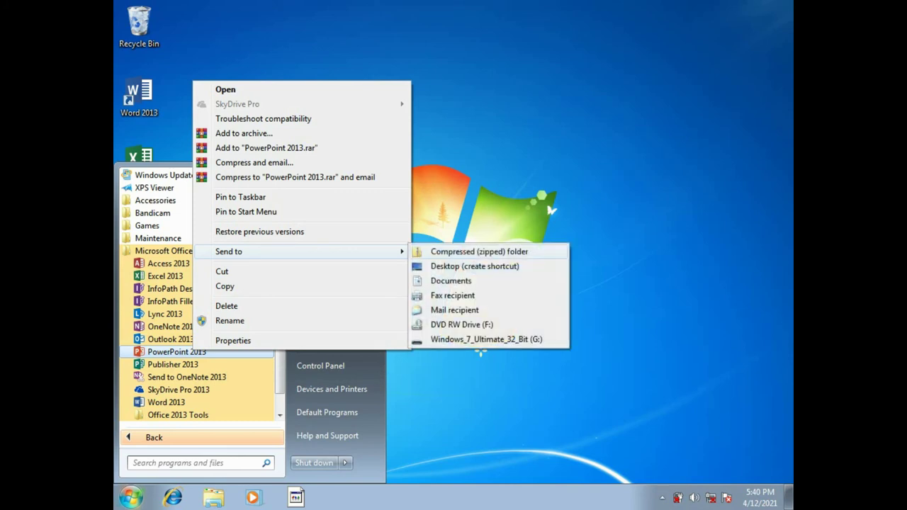
{"action": "left_click", "coordinate": [475, 266]}
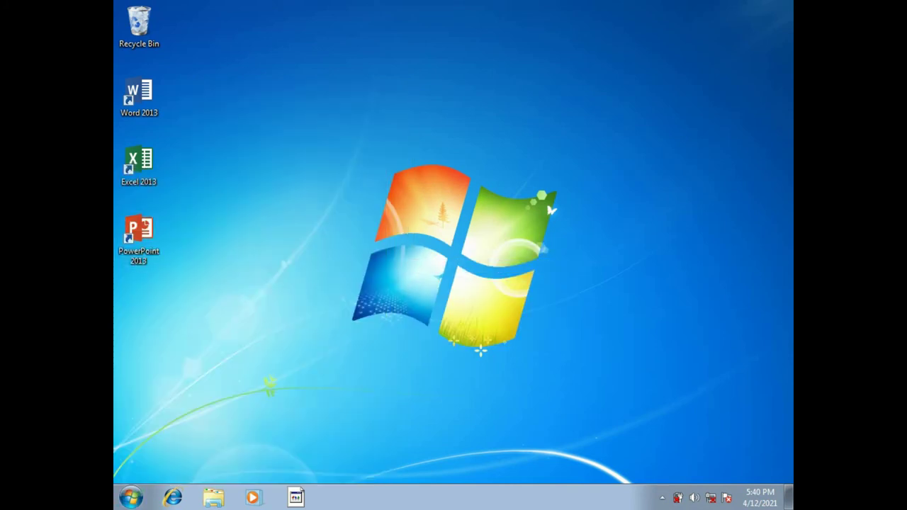
Open Word from its desktop shortcut and type 'selamat datang di channel saya'
{"action": "left_click", "coordinate": [139, 96]}
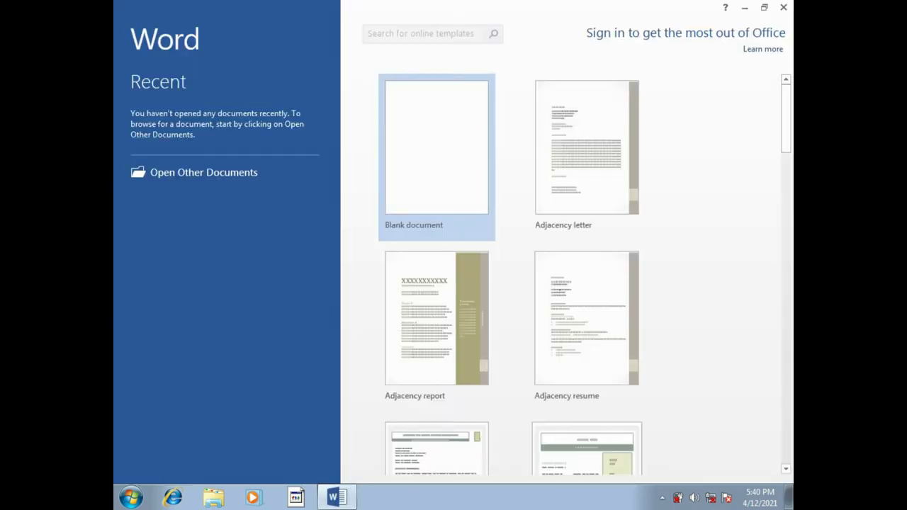
{"action": "key", "text": "Return"}
{"action": "type", "text": "selamat "}
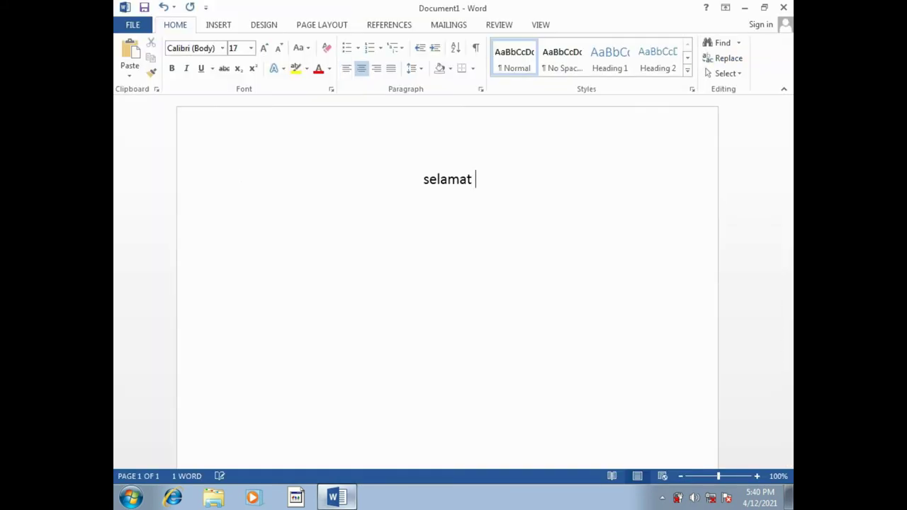
{"action": "type", "text": "datang di channel"}
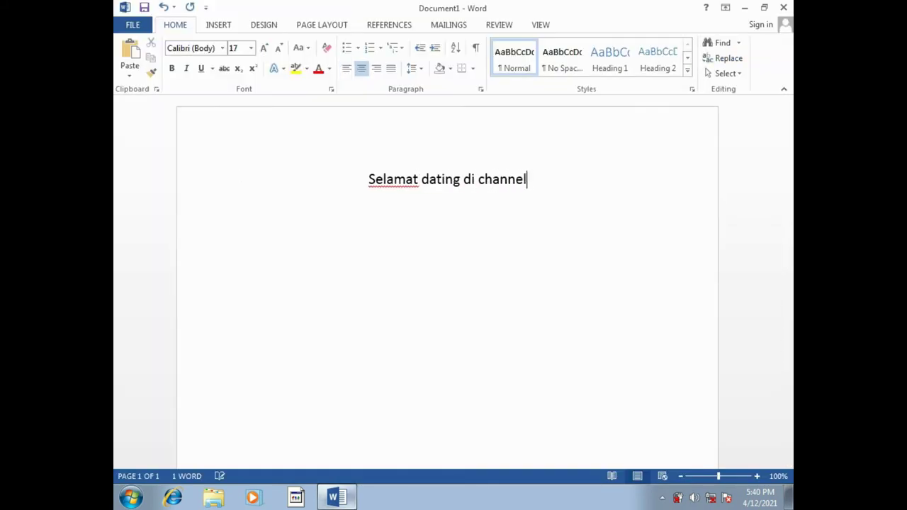
{"action": "type", "text": " saya"}
{"action": "key", "text": "Return"}
Type "AS'AD JELAJAH" in quotes on the next line, correcting the typo
{"action": "type", "text": "\""}
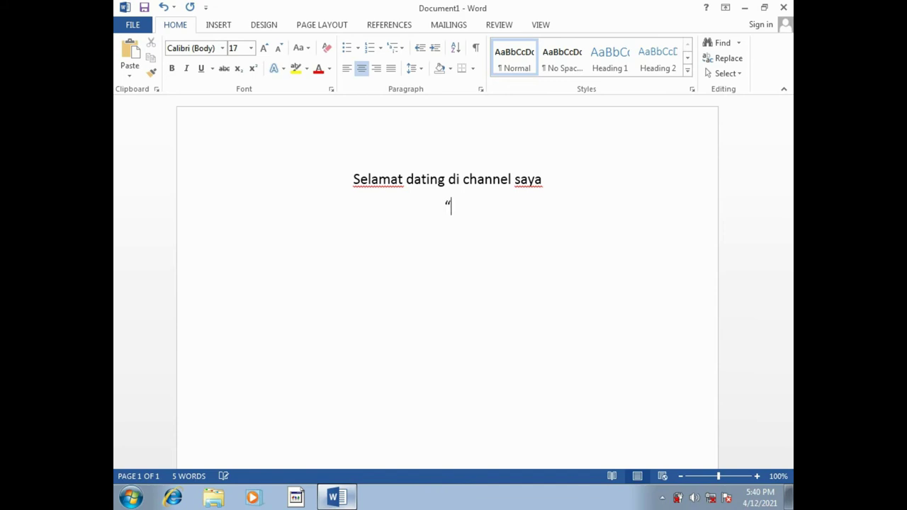
{"action": "type", "text": "AS'A"}
{"action": "type", "text": "D JELJA"}
{"action": "key", "text": "BackSpace"}
{"action": "key", "text": "BackSpace"}
{"action": "key", "text": "BackSpace"}
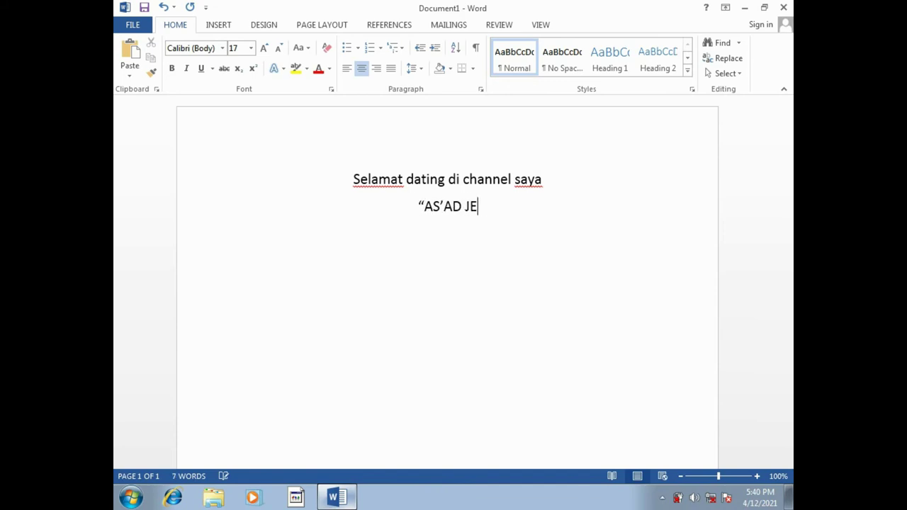
{"action": "type", "text": "LAJAH\""}
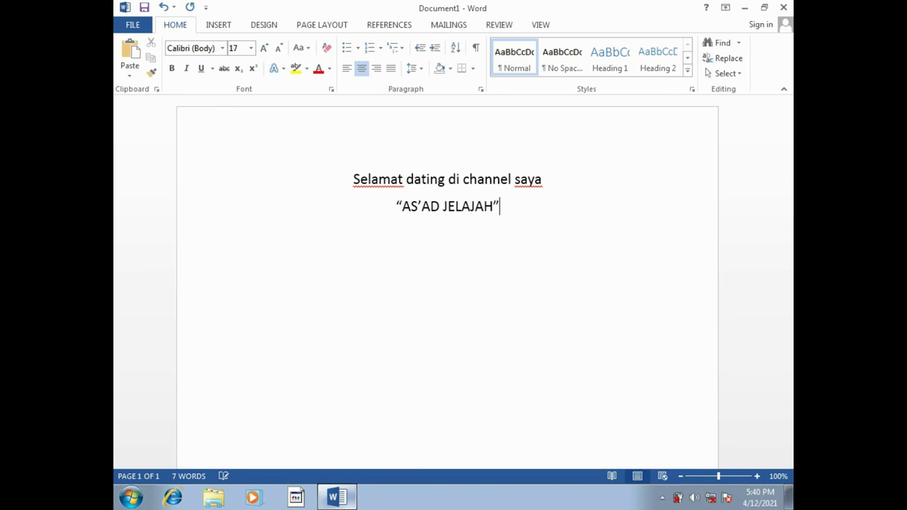
{"action": "key", "text": "Return"}
{"action": "key", "text": "Return"}
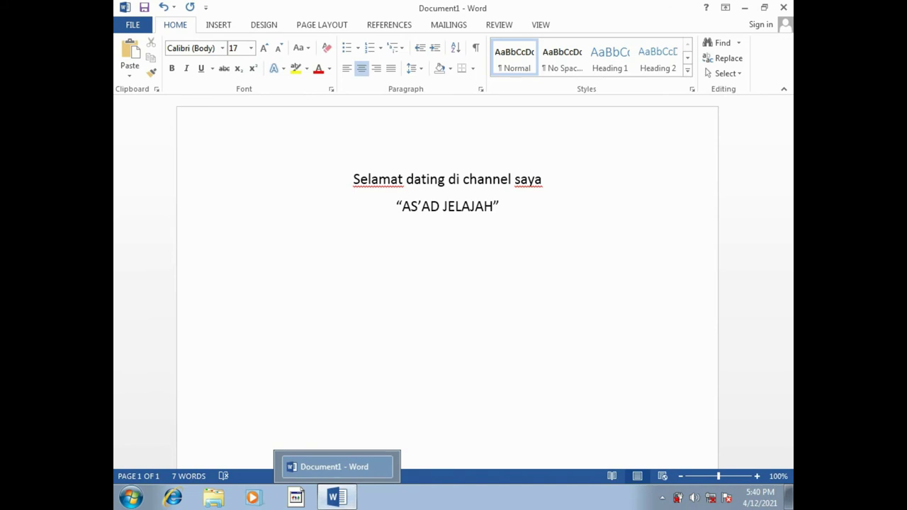
{"action": "key", "text": "BackSpace"}
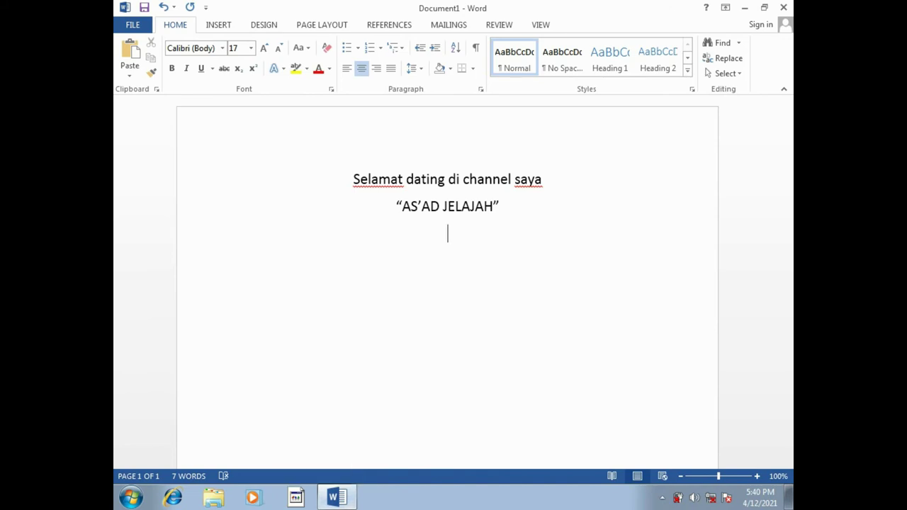
Type 'Channel Tutorial untuk semua,' followed by a blank line
{"action": "type", "text": "Channel "}
{"action": "type", "text": "U"}
{"action": "key", "text": "BackSpace"}
{"action": "type", "text": "Tutoria"}
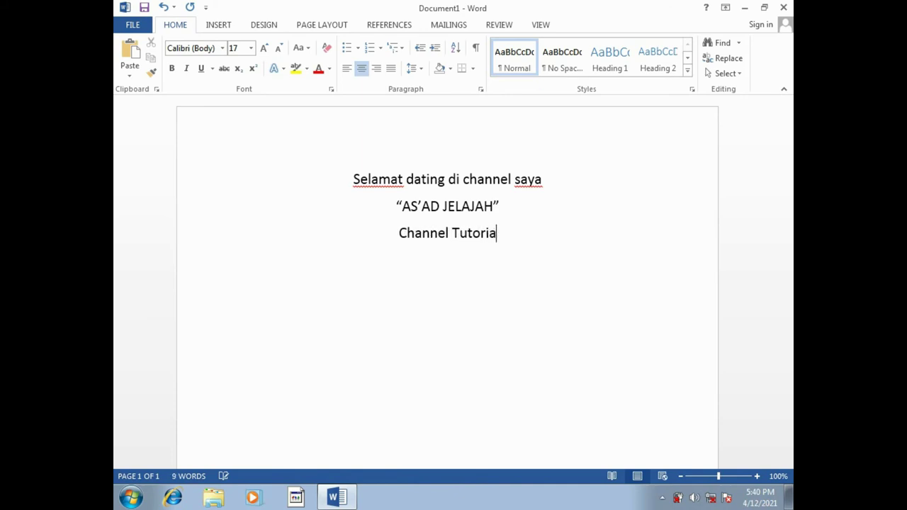
{"action": "type", "text": "l untuk "}
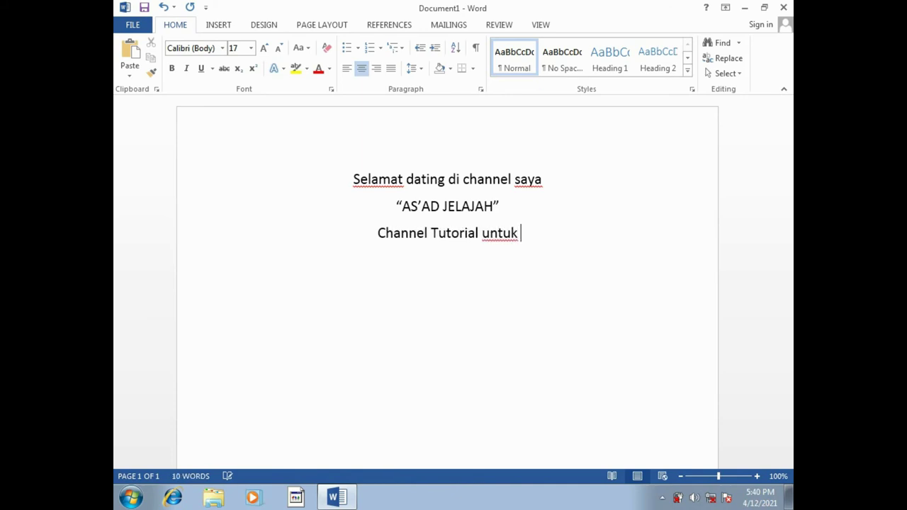
{"action": "type", "text": "semua,"}
{"action": "key", "text": "Return"}
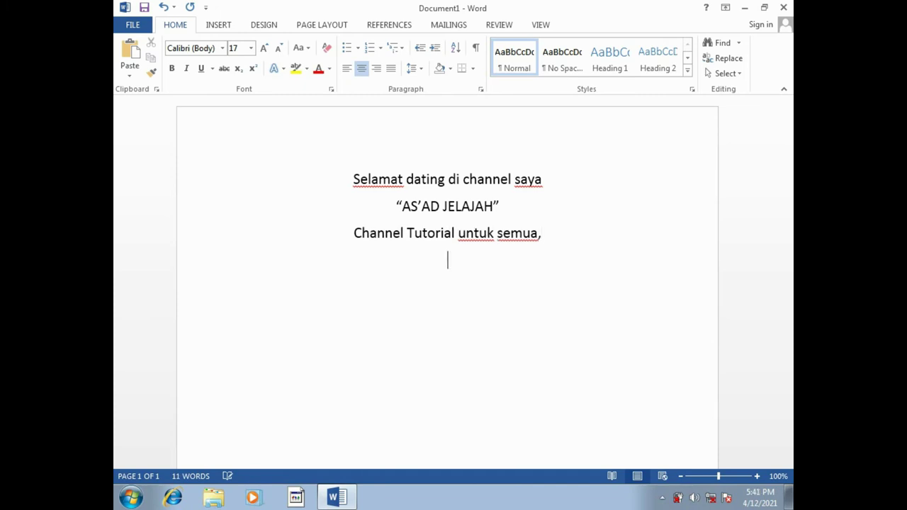
{"action": "key", "text": "Return"}
Type the thank-you paragraph 'Terima kasih sudah menonton channel saya, … salam sukses untuk semua'
{"action": "type", "text": "Terima kasih"}
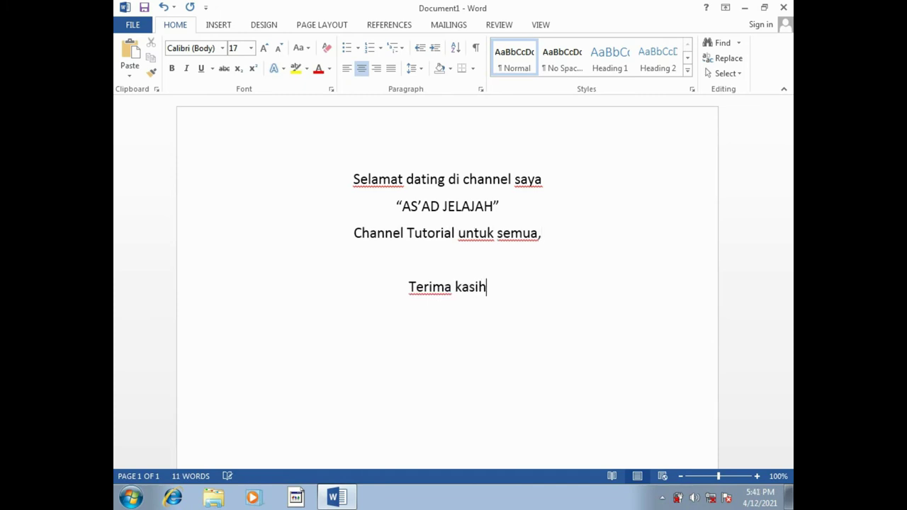
{"action": "type", "text": " sudah "}
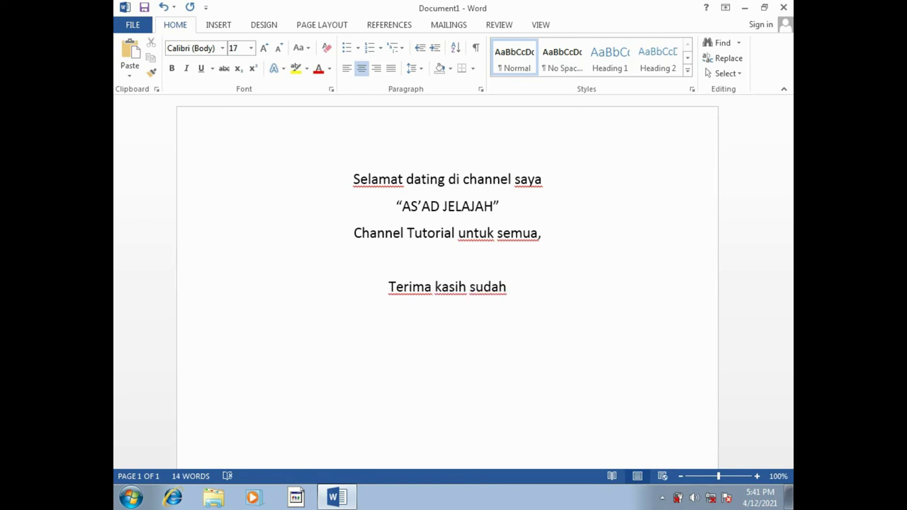
{"action": "type", "text": "menonton "}
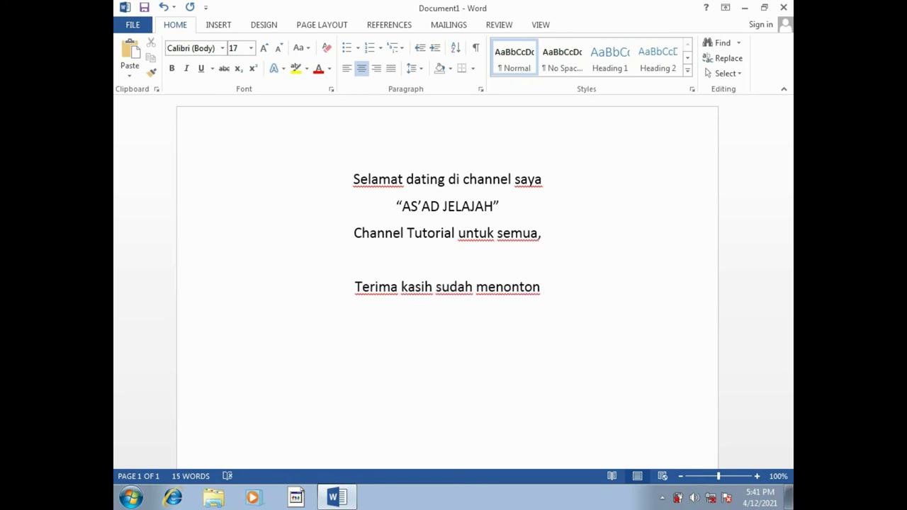
{"action": "type", "text": "chan"}
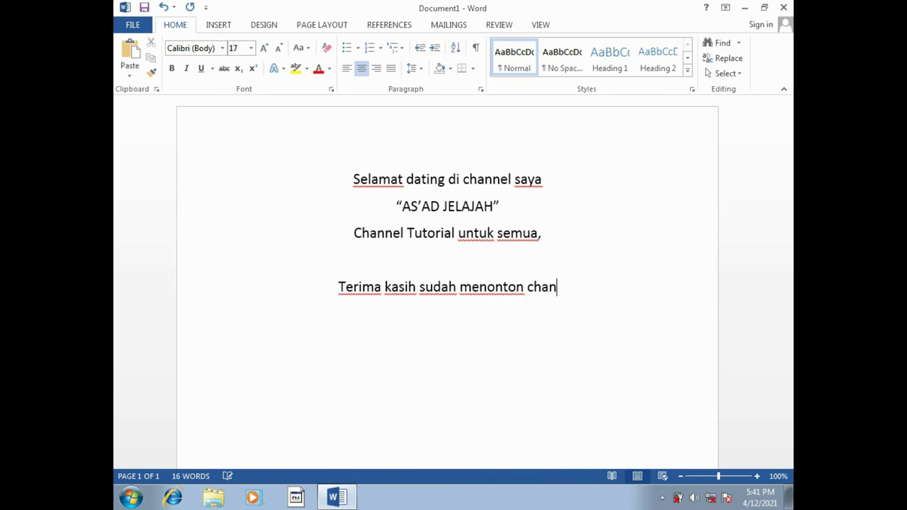
{"action": "type", "text": "nel sa"}
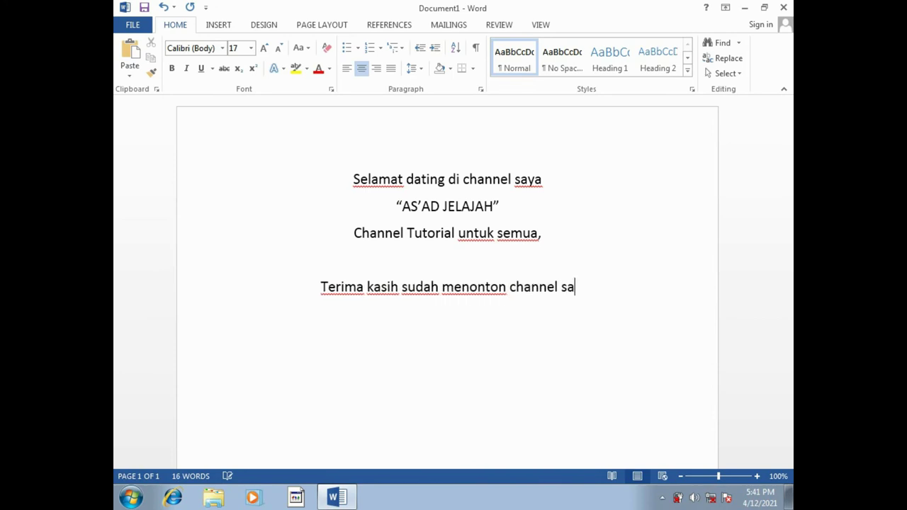
{"action": "type", "text": "ya, "}
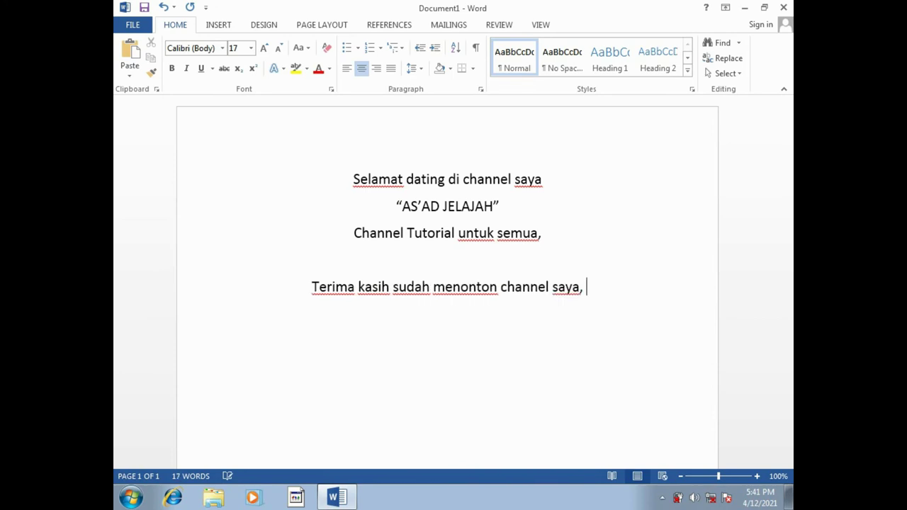
{"action": "type", "text": "semoga "}
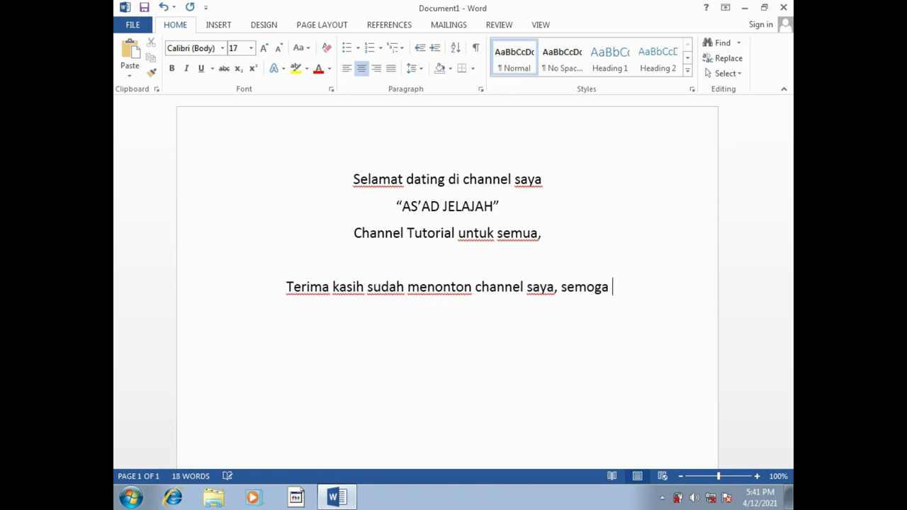
{"action": "type", "text": "bermanfaat"}
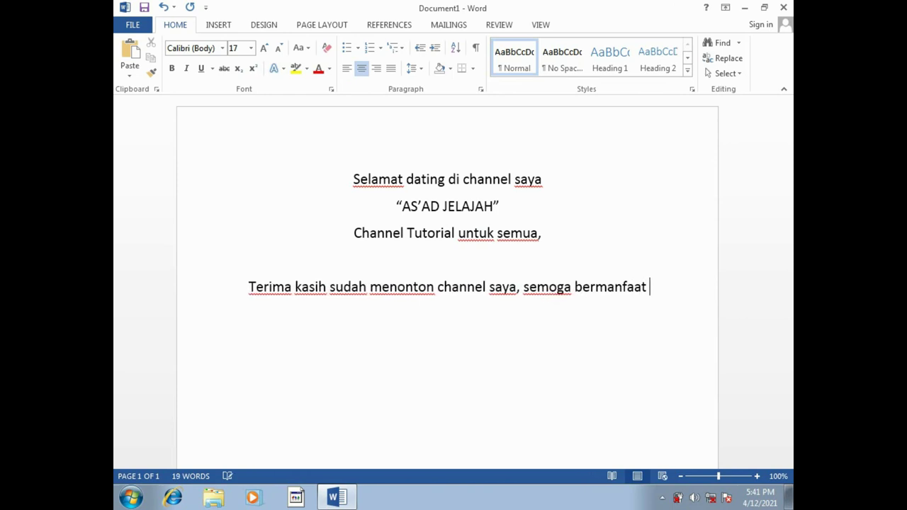
{"action": "type", "text": " dan bias me"}
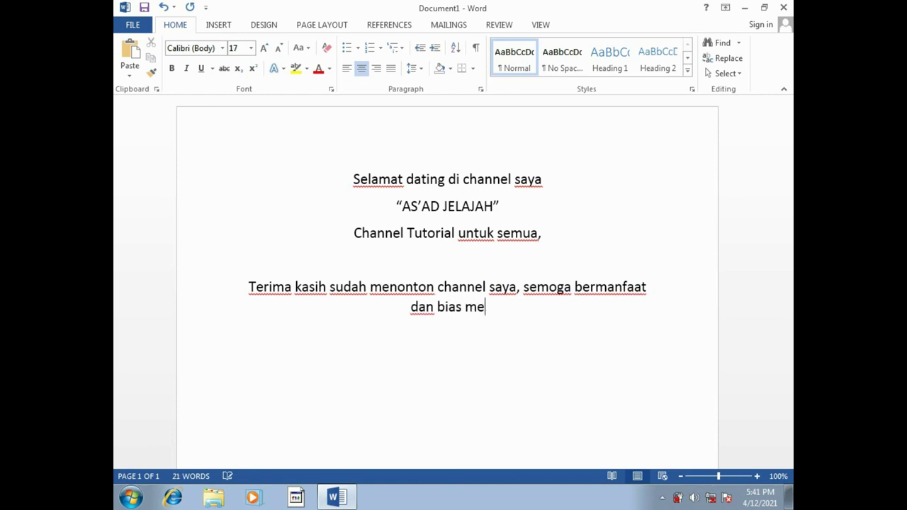
{"action": "key", "text": "BackSpace"}
{"action": "key", "text": "BackSpace"}
{"action": "key", "text": "BackSpace"}
{"action": "key", "text": "BackSpace"}
{"action": "key", "text": "BackSpace"}
{"action": "type", "text": "sa "}
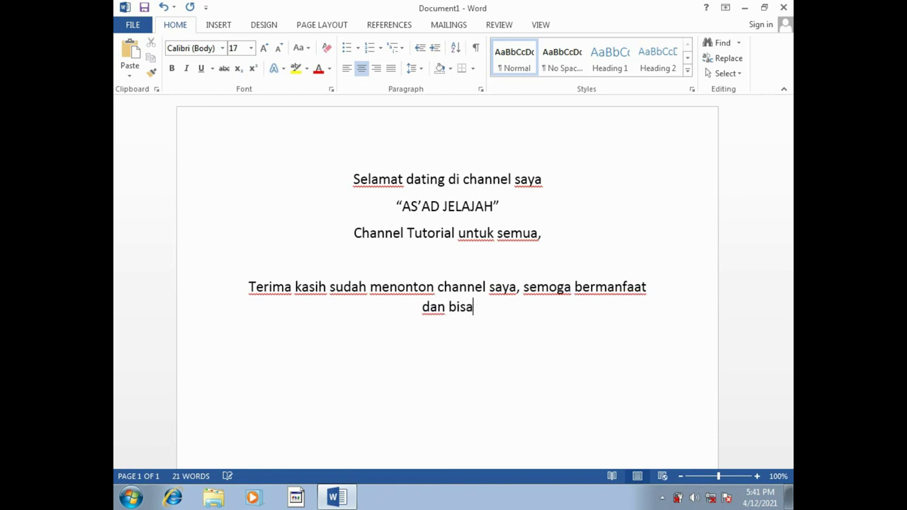
{"action": "type", "text": "menjadi b"}
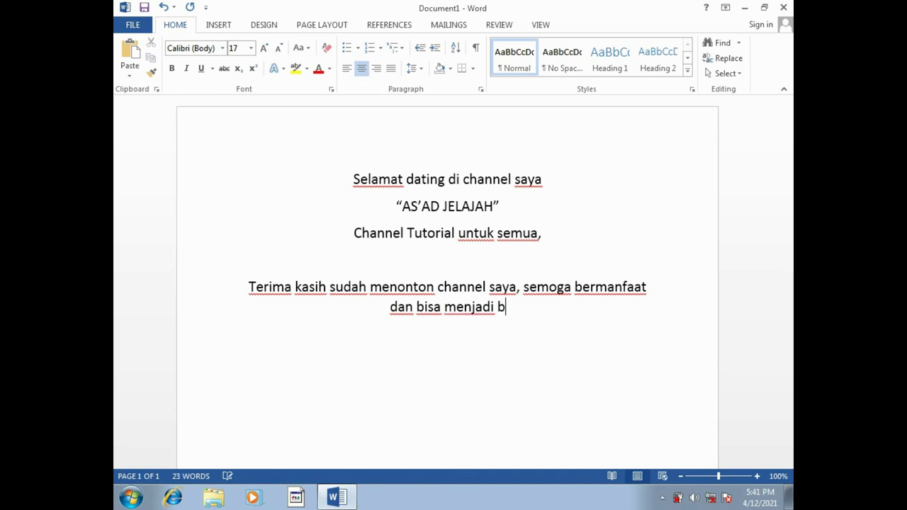
{"action": "key", "text": "BackSpace"}
{"action": "type", "text": "pelajaran "}
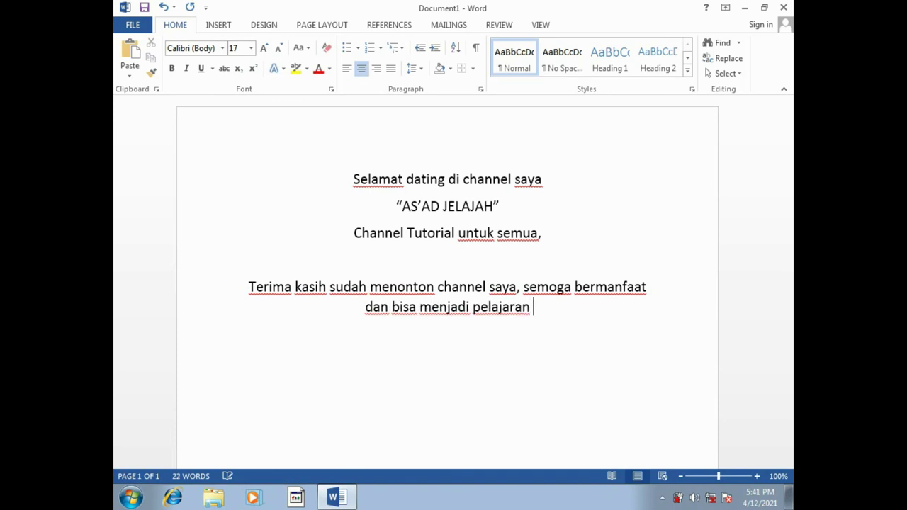
{"action": "type", "text": "untuk kita"}
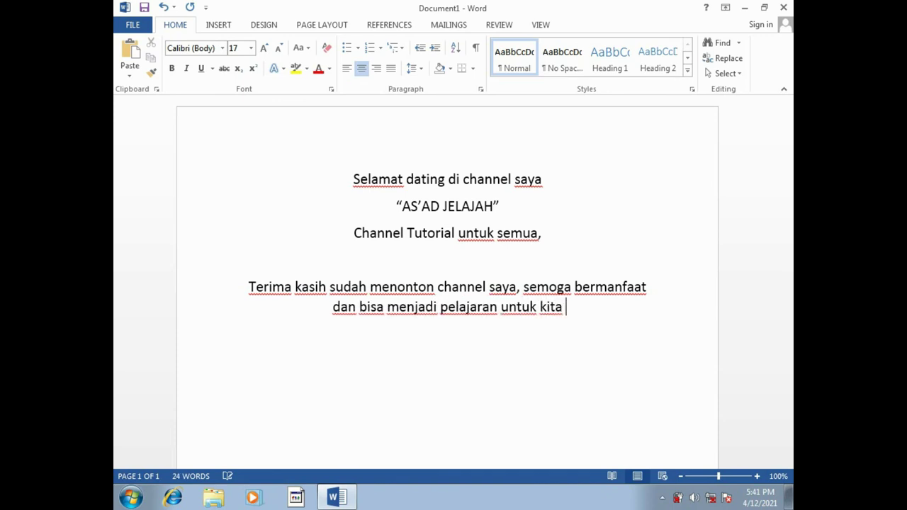
{"action": "type", "text": " semua"}
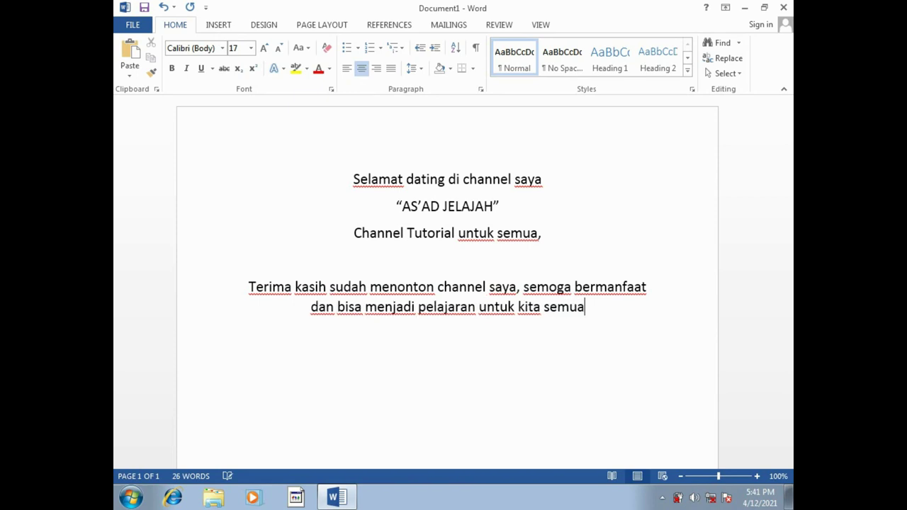
{"action": "type", "text": ", selama"}
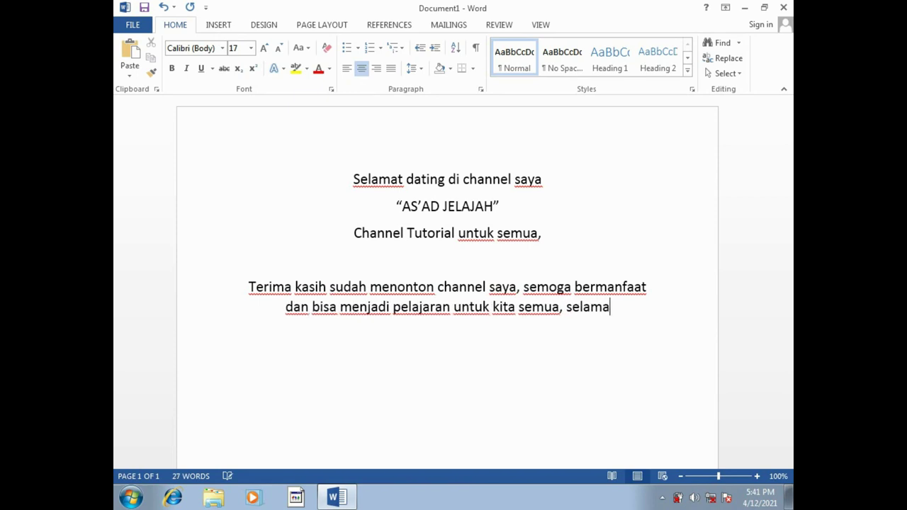
{"action": "type", "text": "t"}
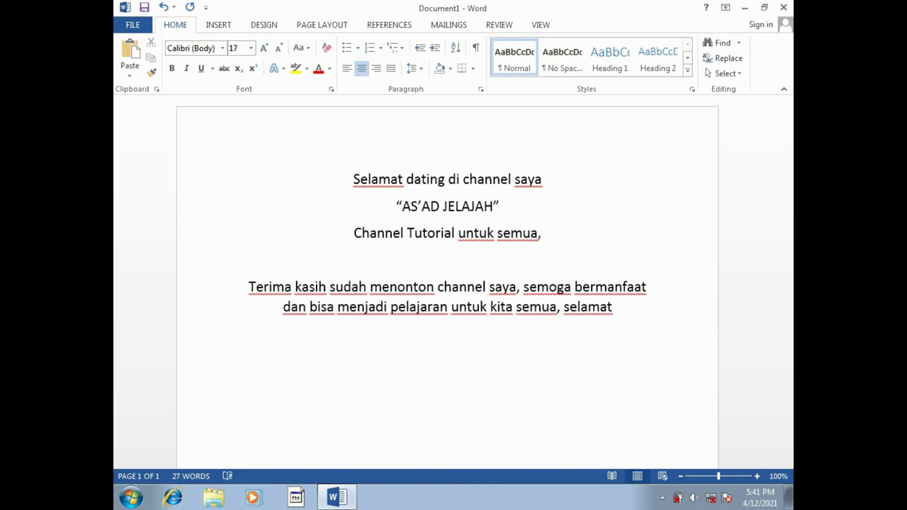
{"action": "type", "text": " belajar"}
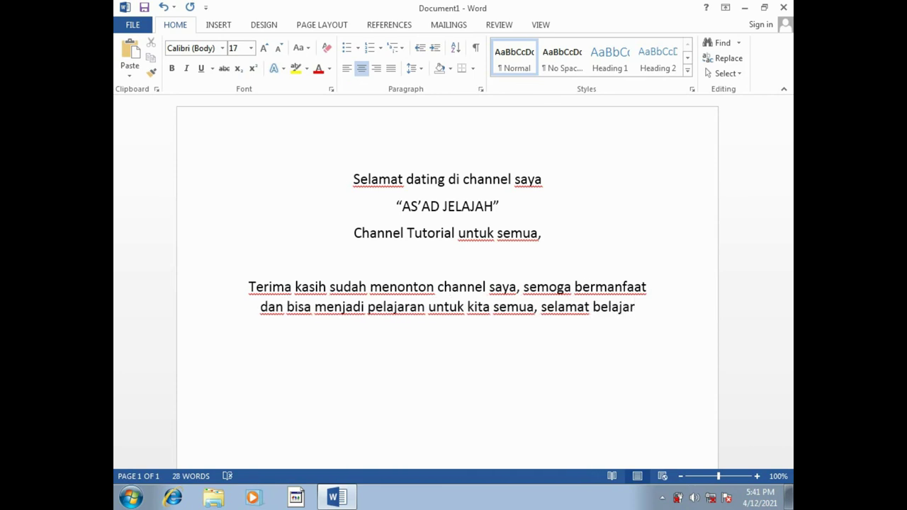
{"action": "type", "text": " dan salam s"}
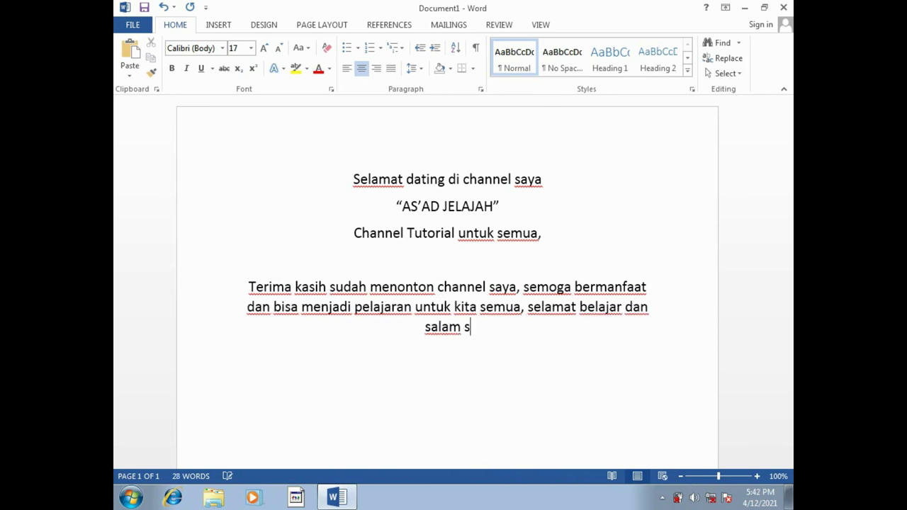
{"action": "type", "text": "k"}
{"action": "key", "text": "BackSpace"}
{"action": "type", "text": "u"}
{"action": "type", "text": "s u"}
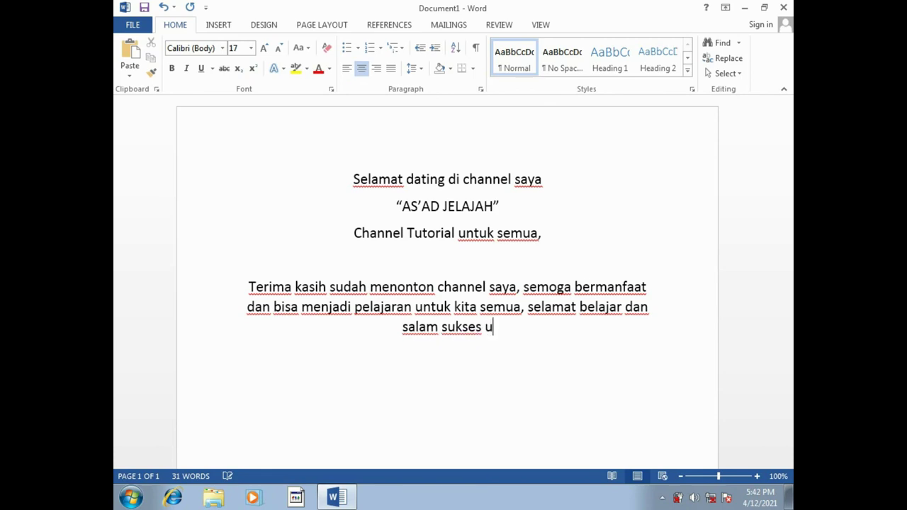
{"action": "type", "text": "ntuk semua"}
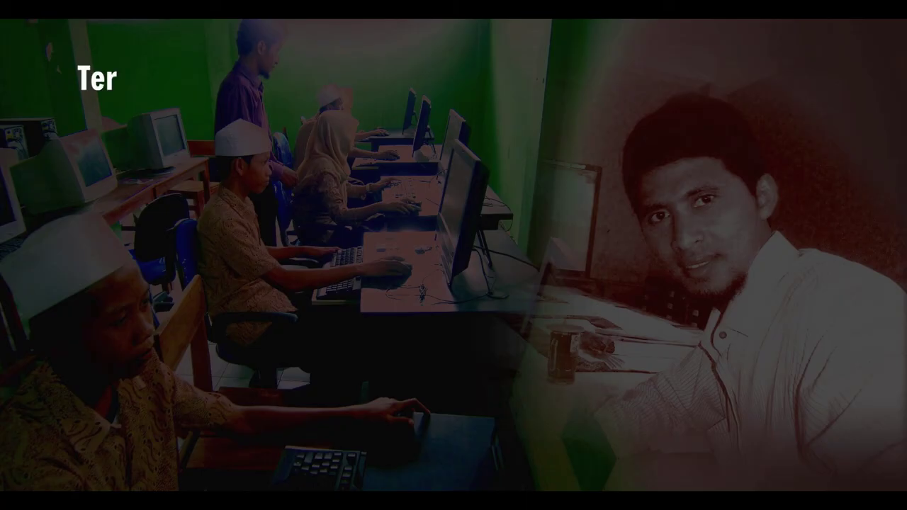